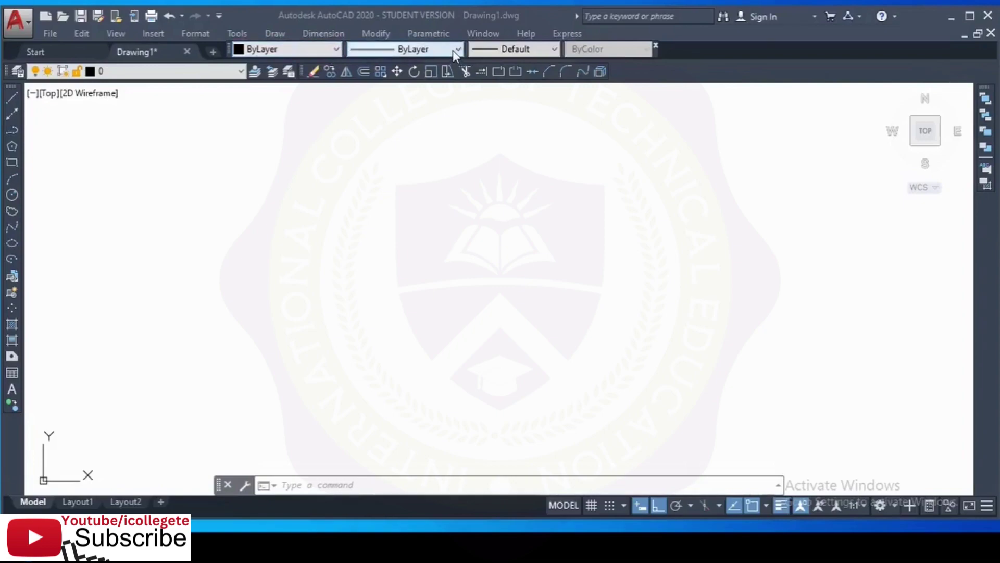
Review the available lineweight, linetype and colour options and the drawing format commands without changing any of them.
click(555, 49)
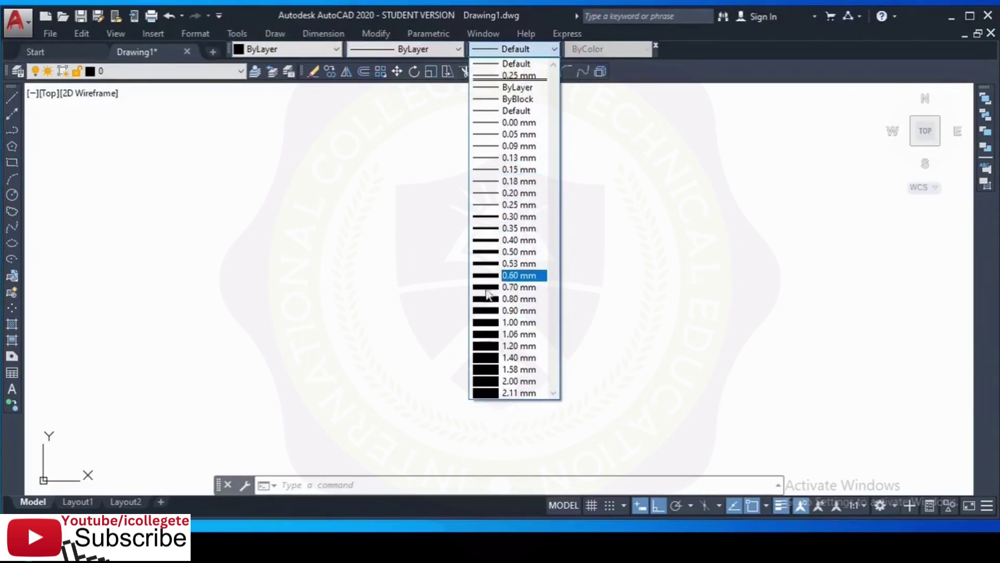
click(602, 233)
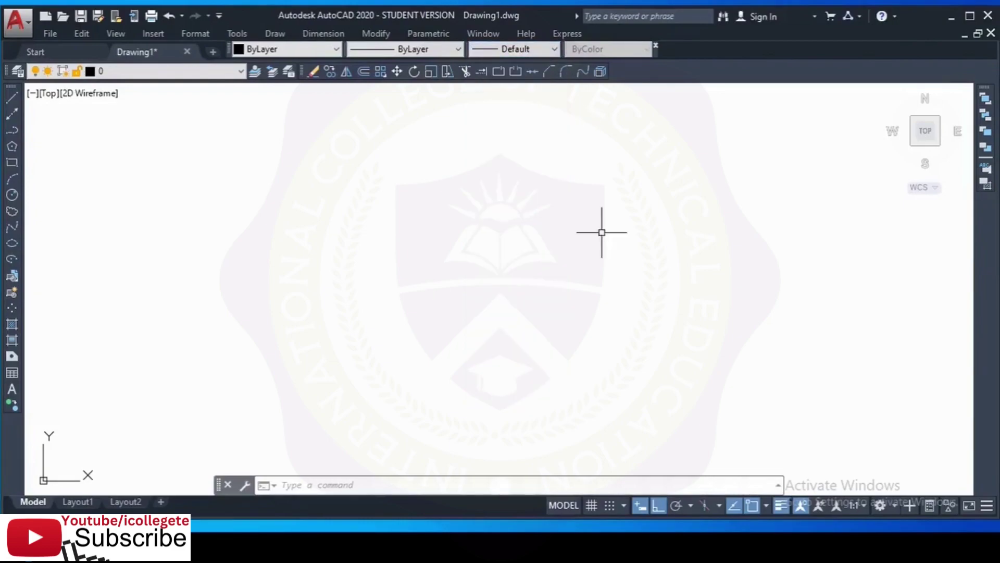
click(457, 51)
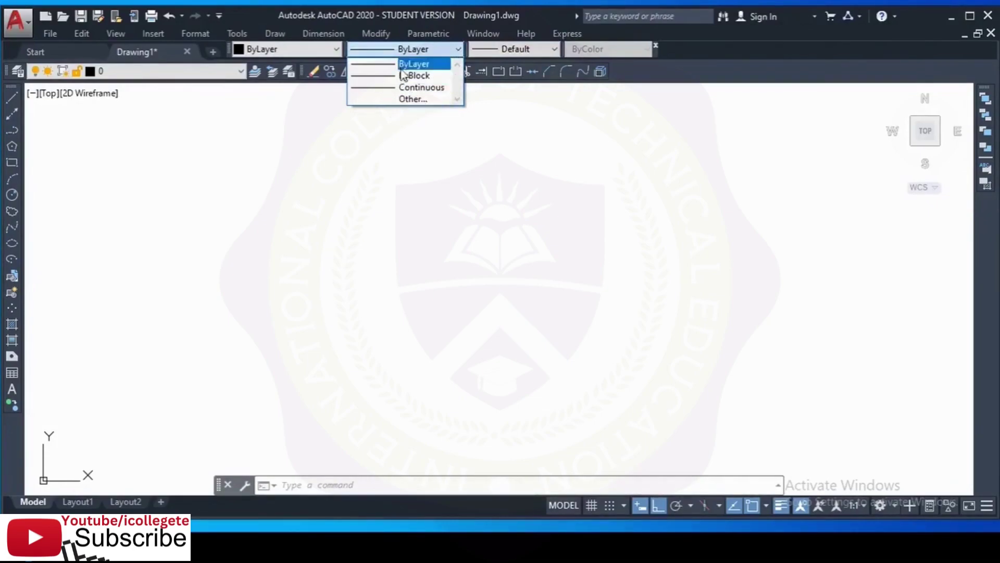
click(434, 56)
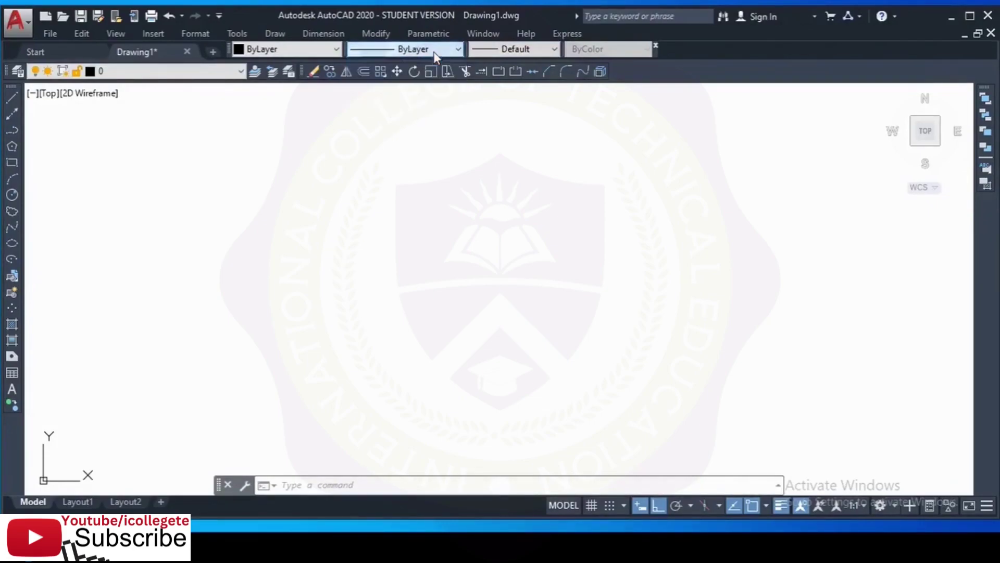
click(334, 50)
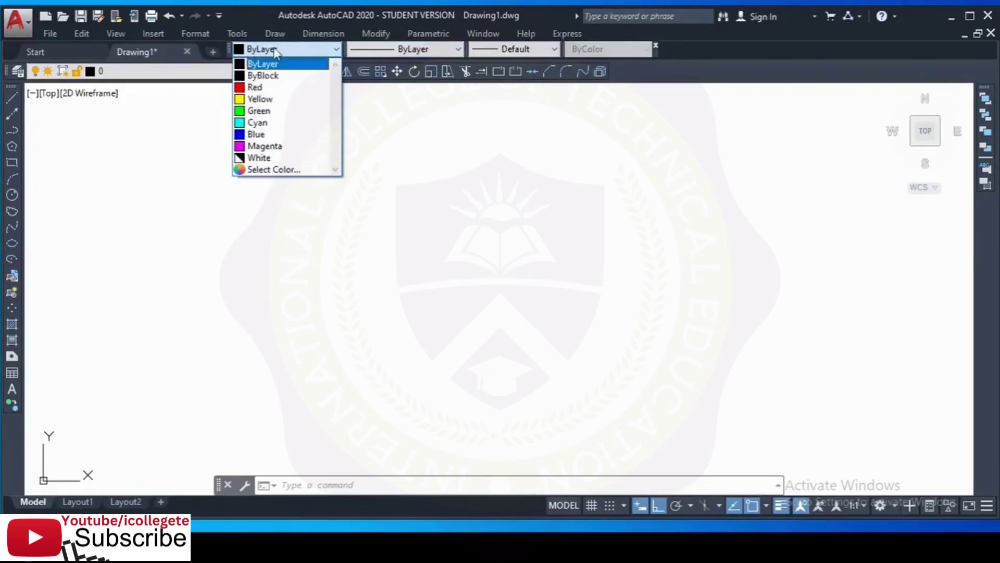
click(331, 244)
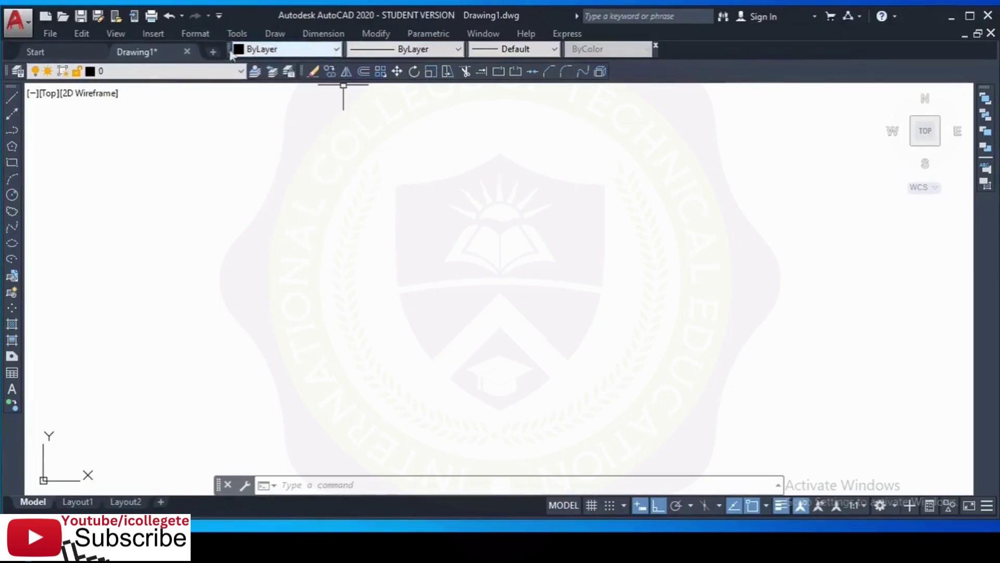
click(194, 33)
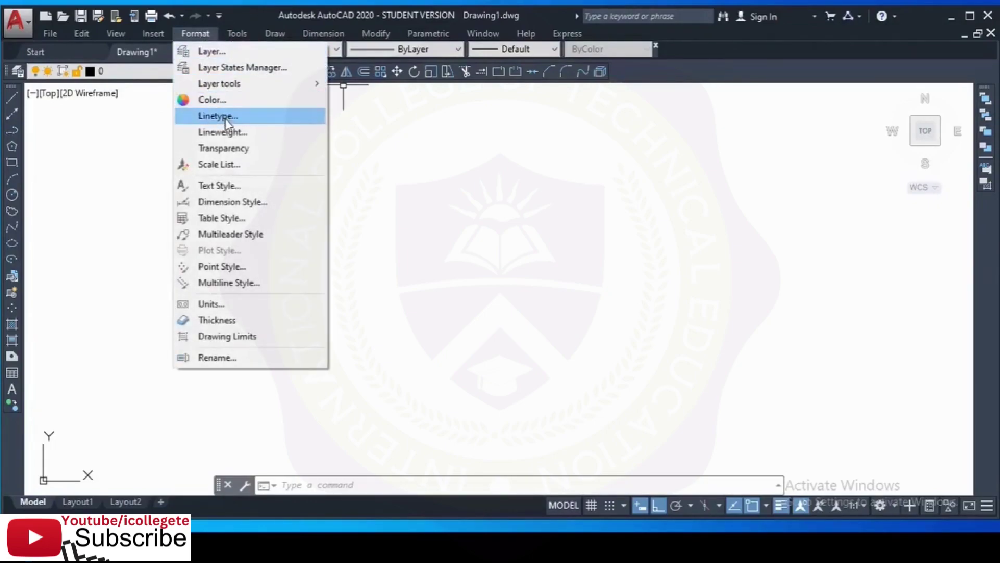
click(426, 225)
key(Escape)
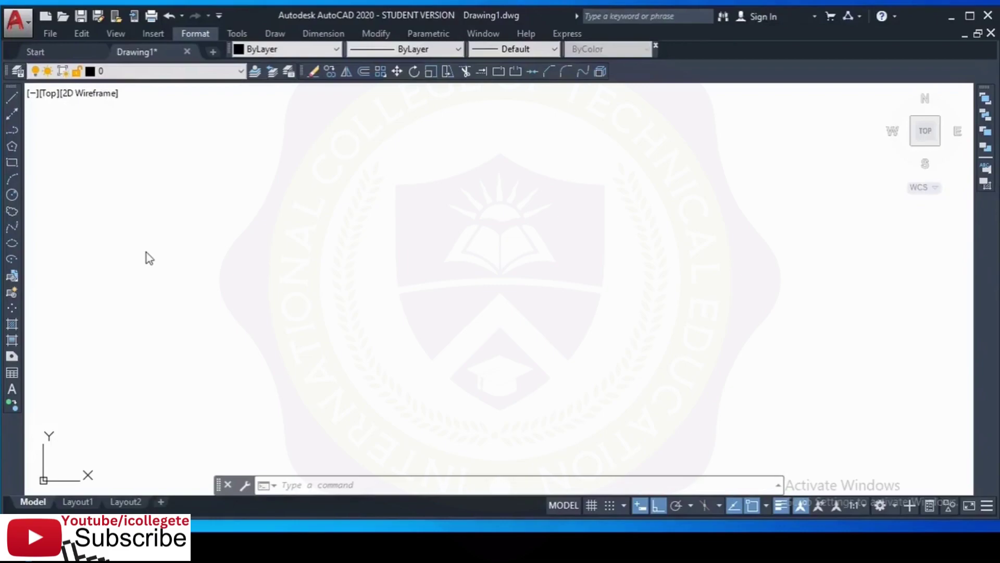
Draw six connected line segments with Ortho off: horizontal, three zigzags, a vertical drop about 13 units long, and a short horizontal end.
click(11, 98)
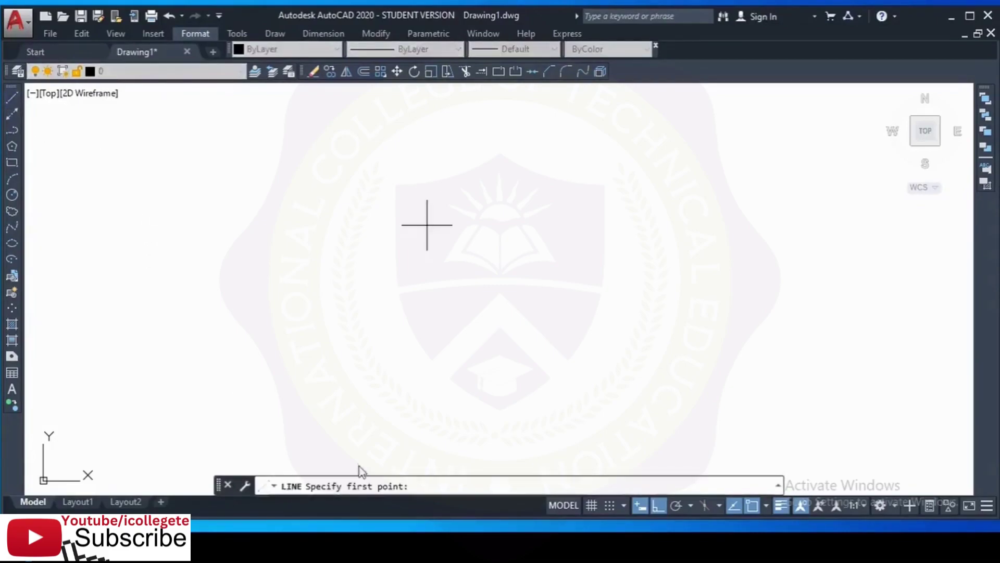
click(233, 307)
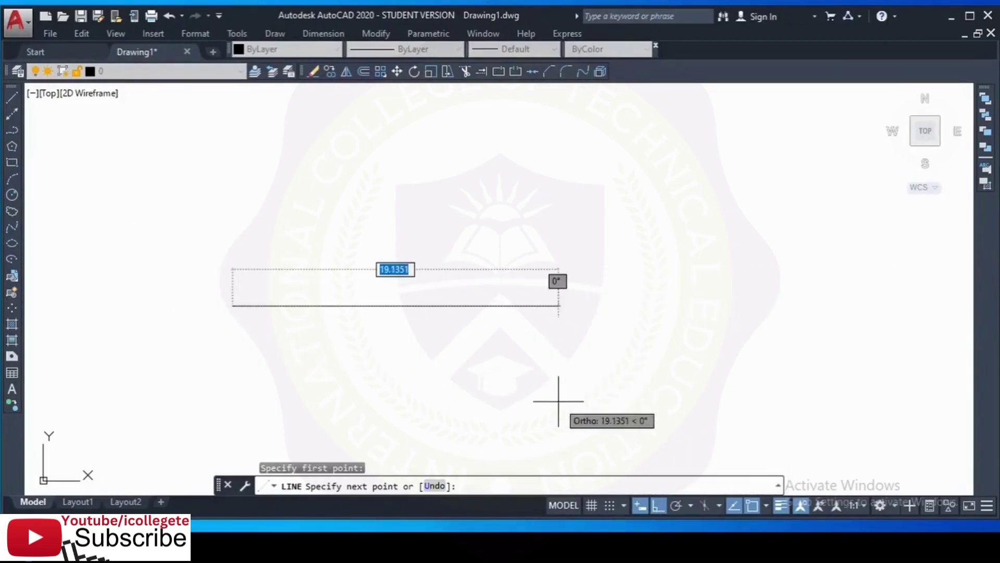
click(657, 507)
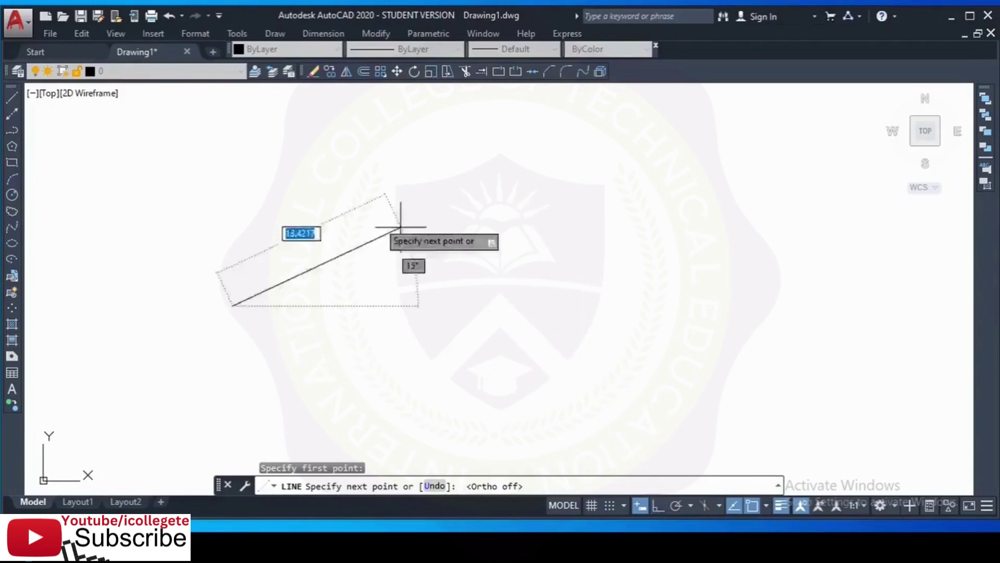
click(409, 305)
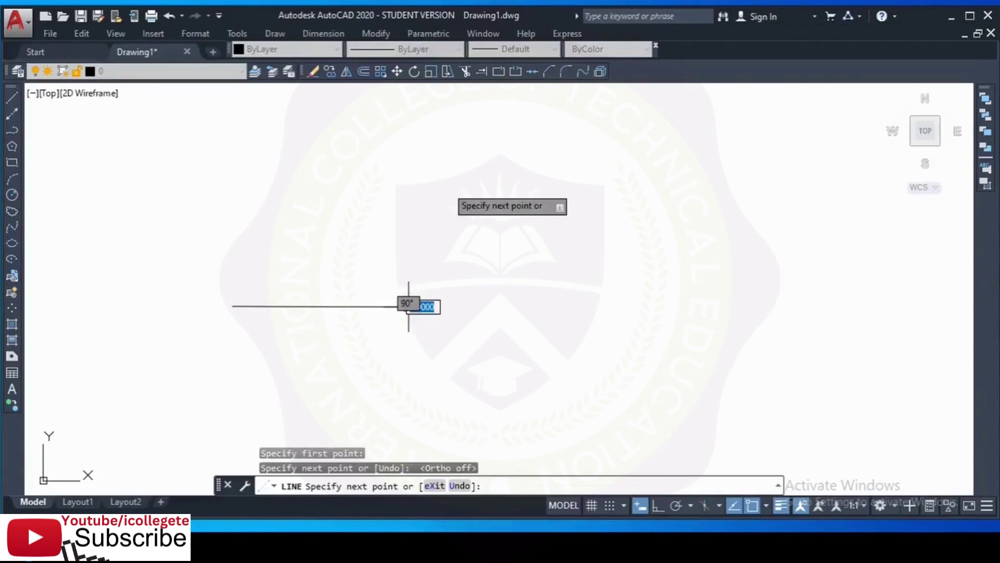
click(476, 183)
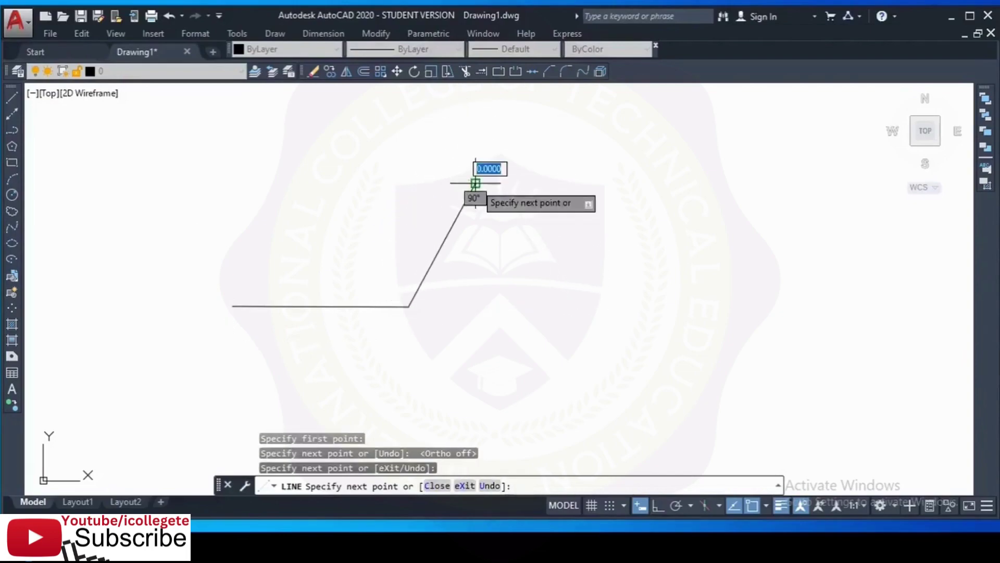
click(597, 270)
click(703, 165)
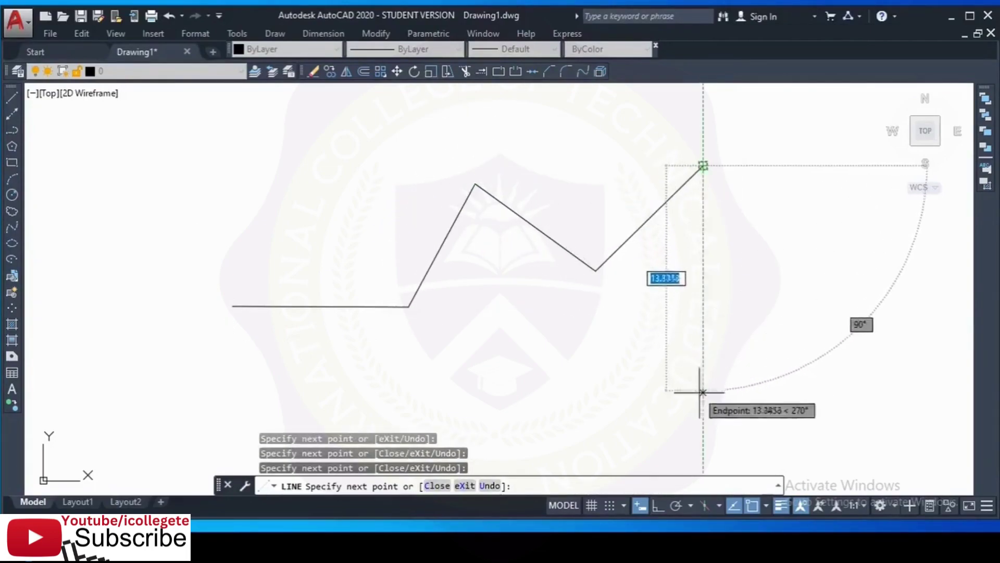
click(703, 392)
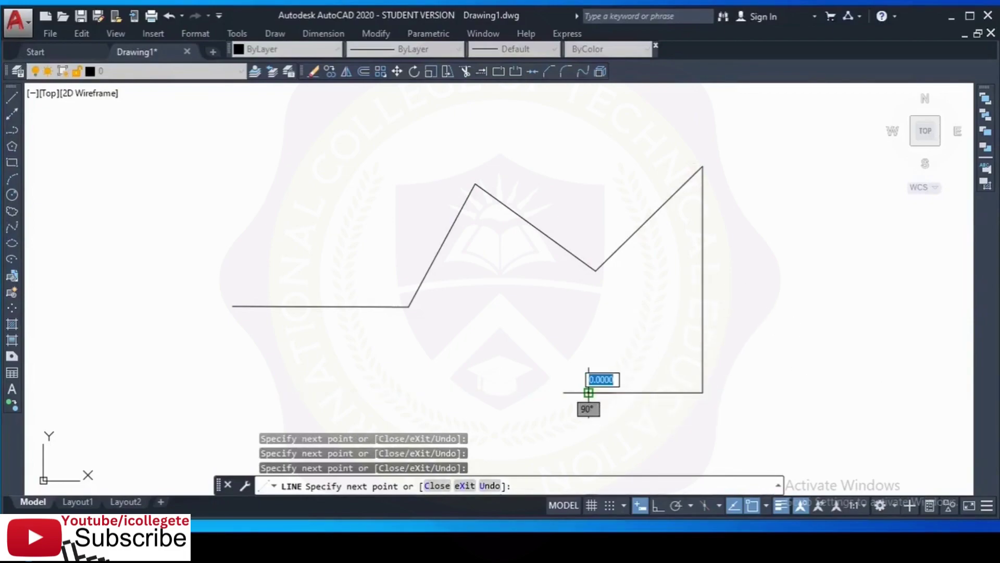
key(Escape)
key(Return)
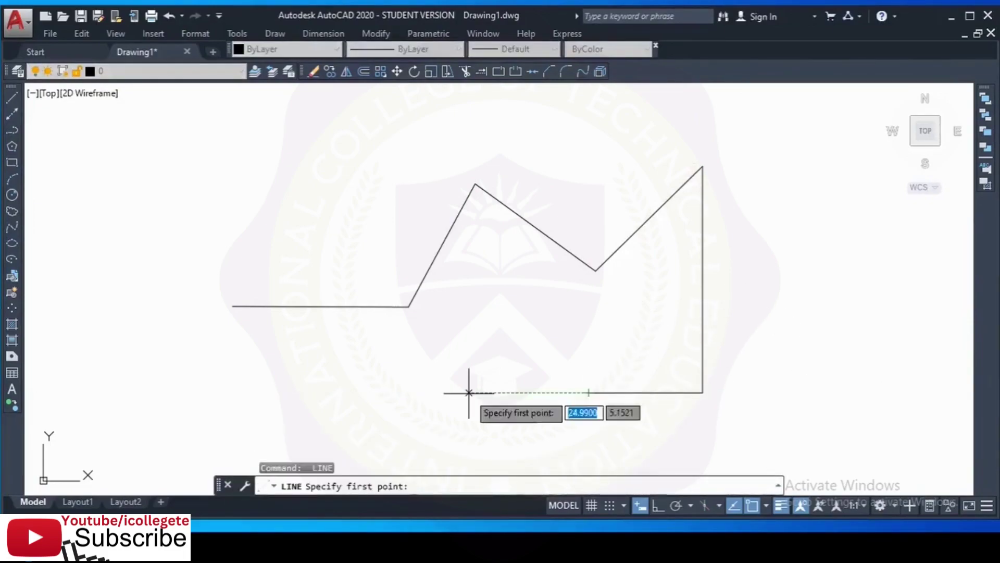
click(590, 393)
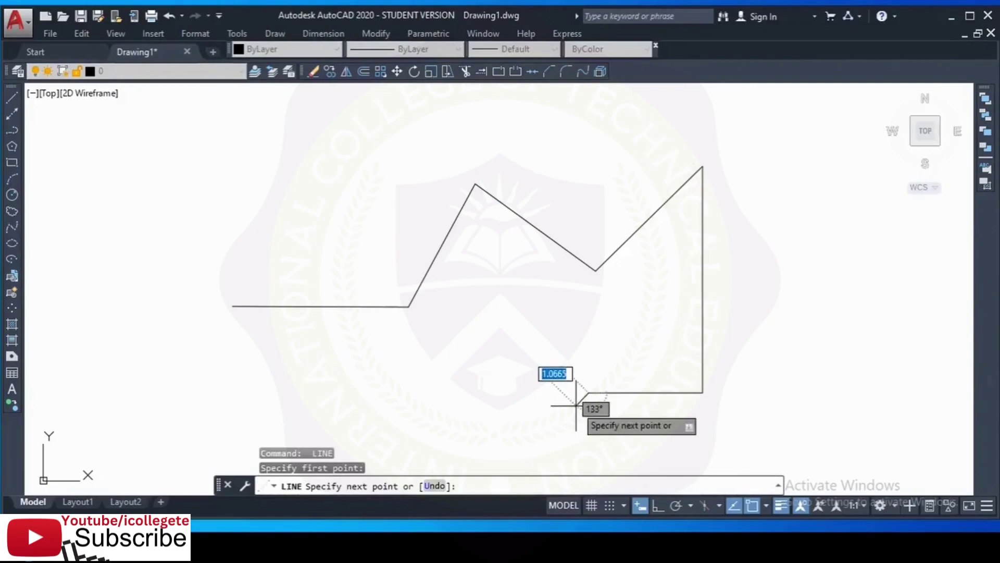
key(Return)
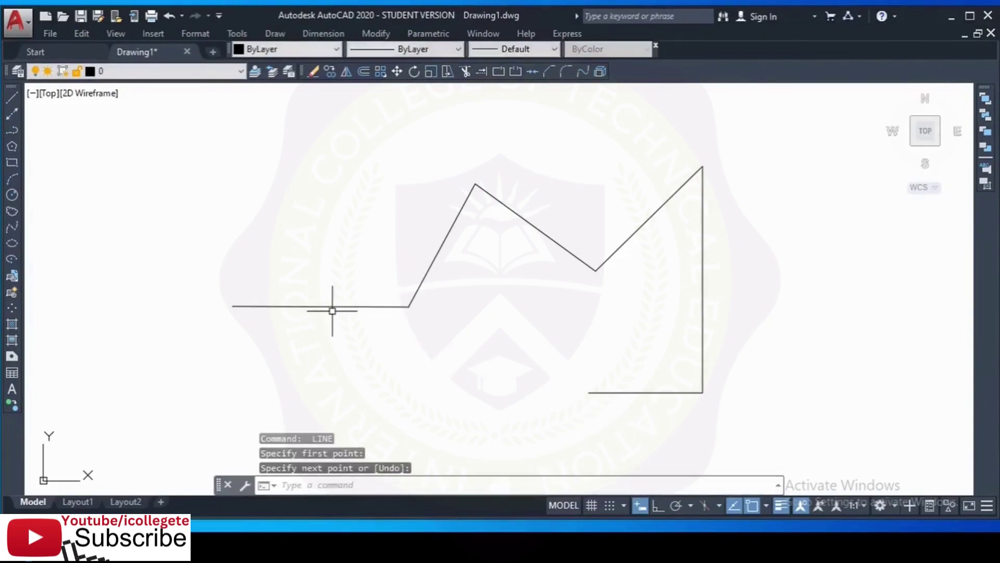
Check whether the six line segments are separate objects by selecting them one by one, and clear the selection.
click(332, 306)
click(440, 254)
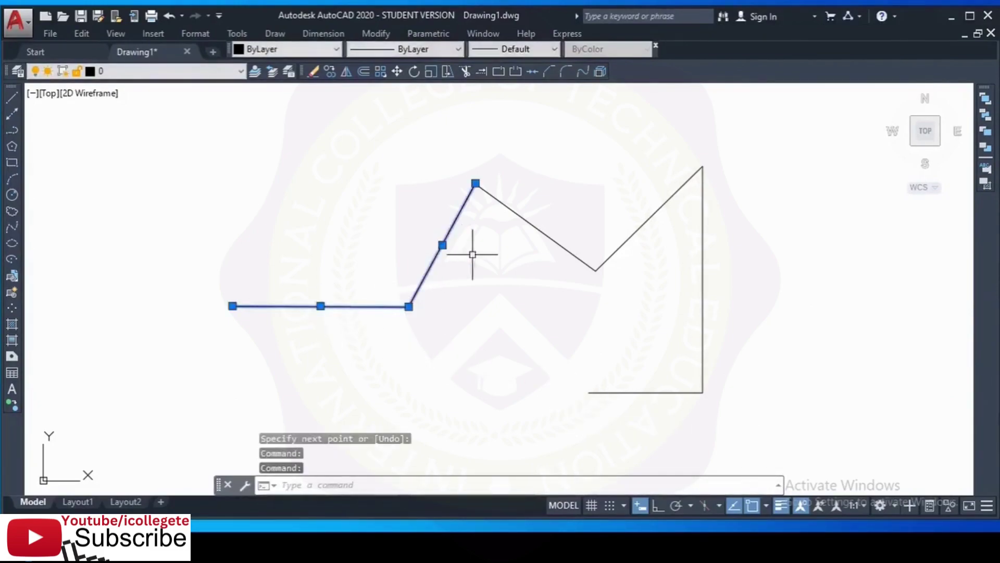
click(553, 239)
click(625, 241)
click(704, 296)
click(635, 397)
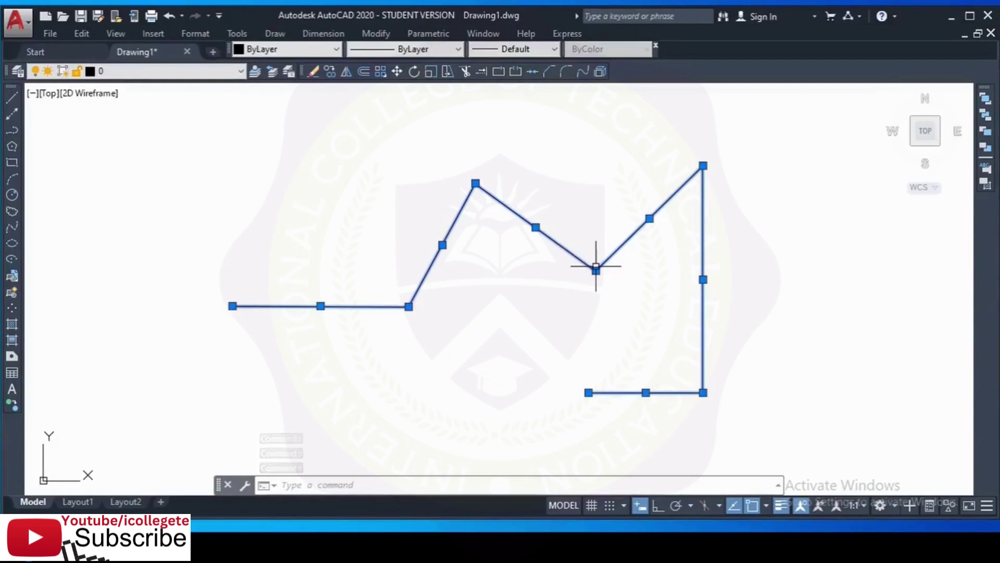
key(Escape)
key(Escape)
key(Escape)
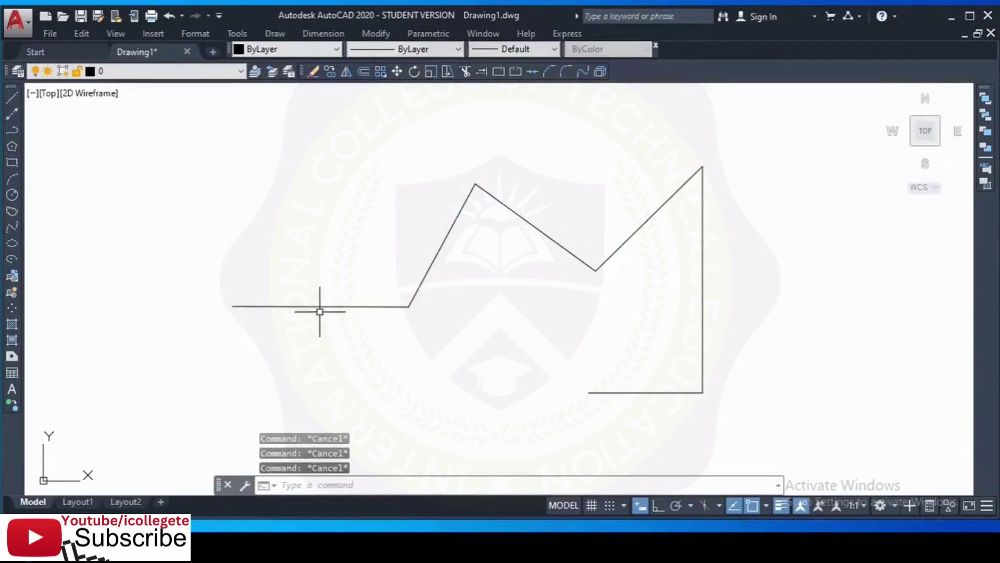
Check the first horizontal segment and the inclined segment joined to it as individual selections, and clear the selection.
click(318, 305)
click(443, 244)
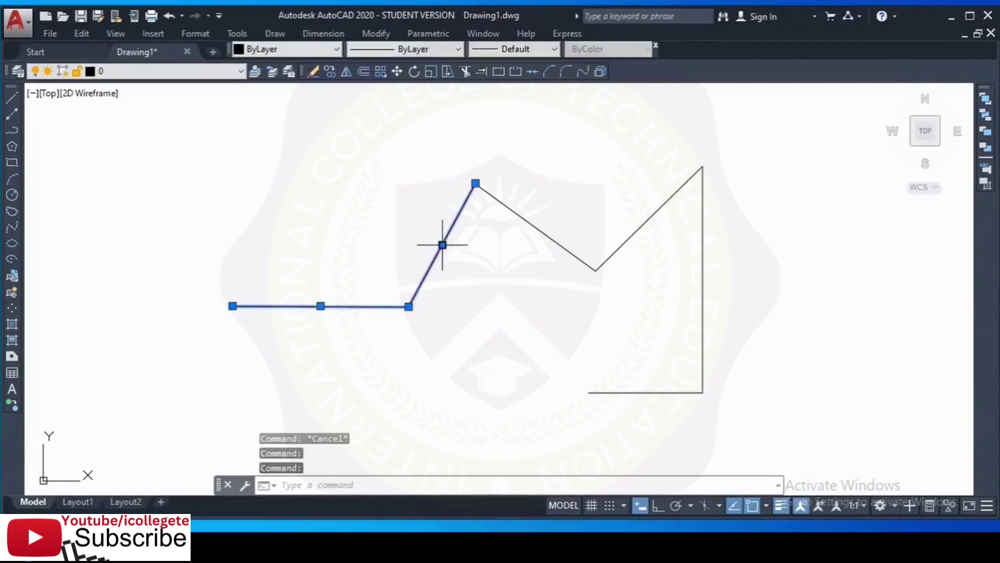
key(Escape)
key(Escape)
key(Escape)
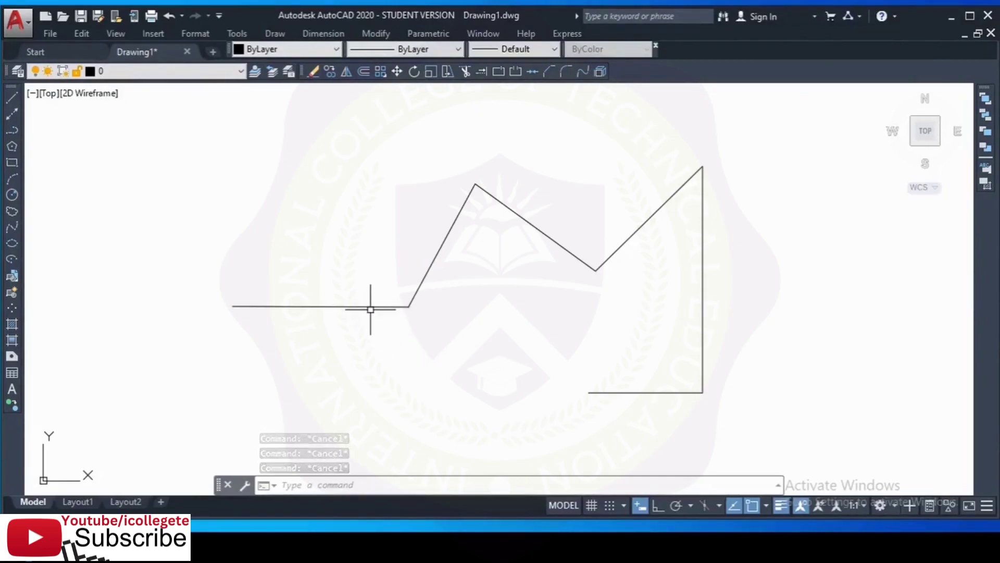
click(371, 306)
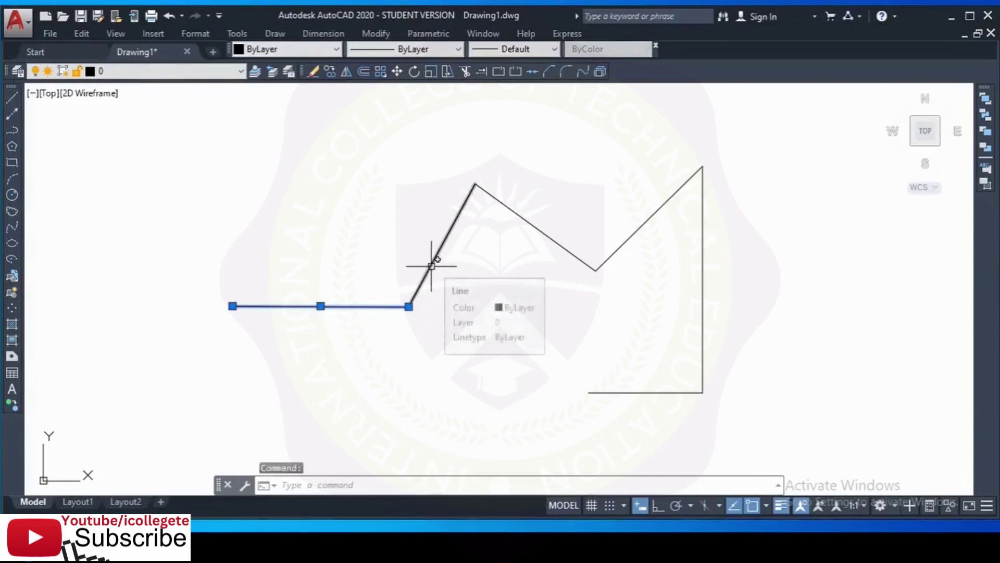
key(Escape)
key(Escape)
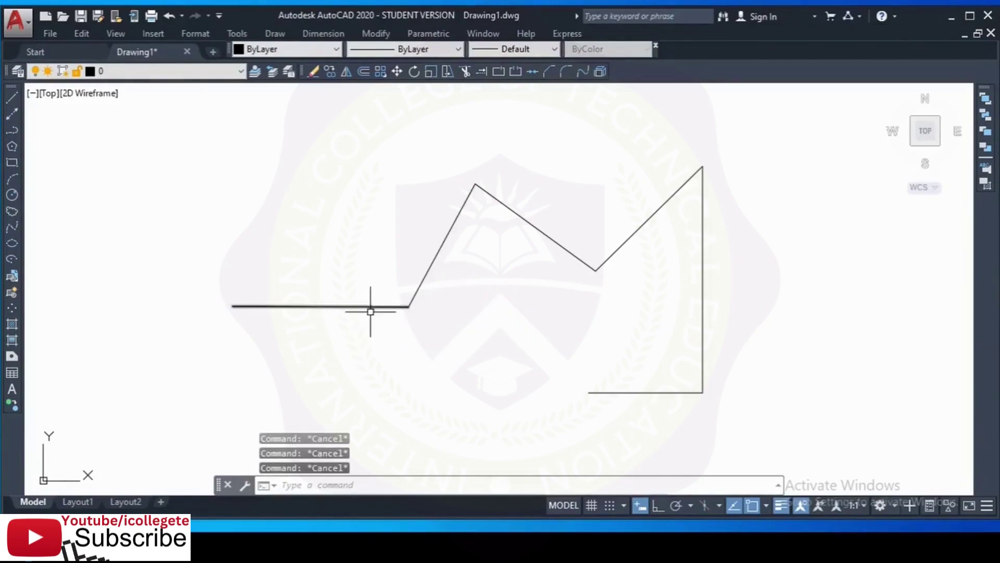
Examine the first three segments of the chain as individually selectable objects, clearing the selection between them.
click(365, 306)
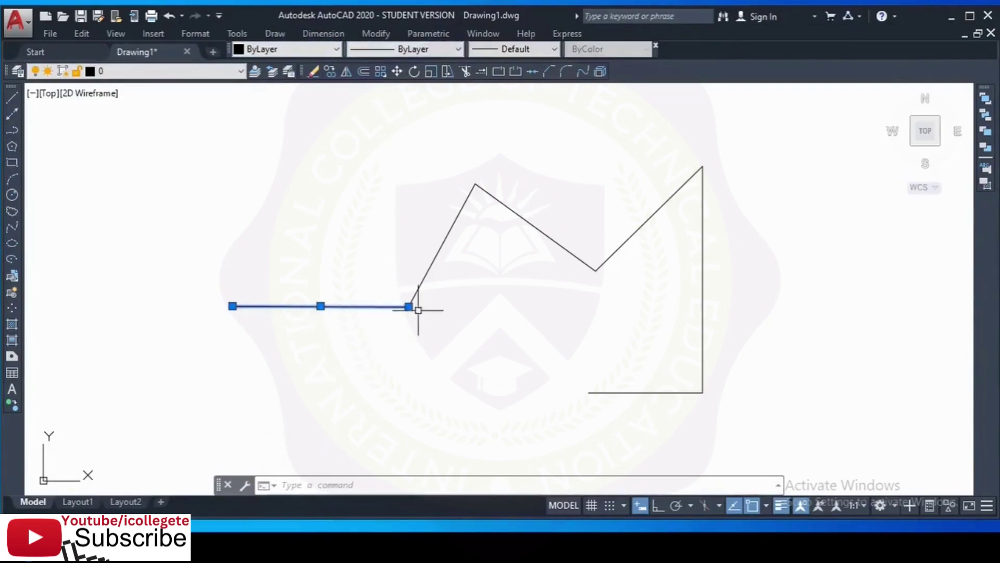
click(420, 284)
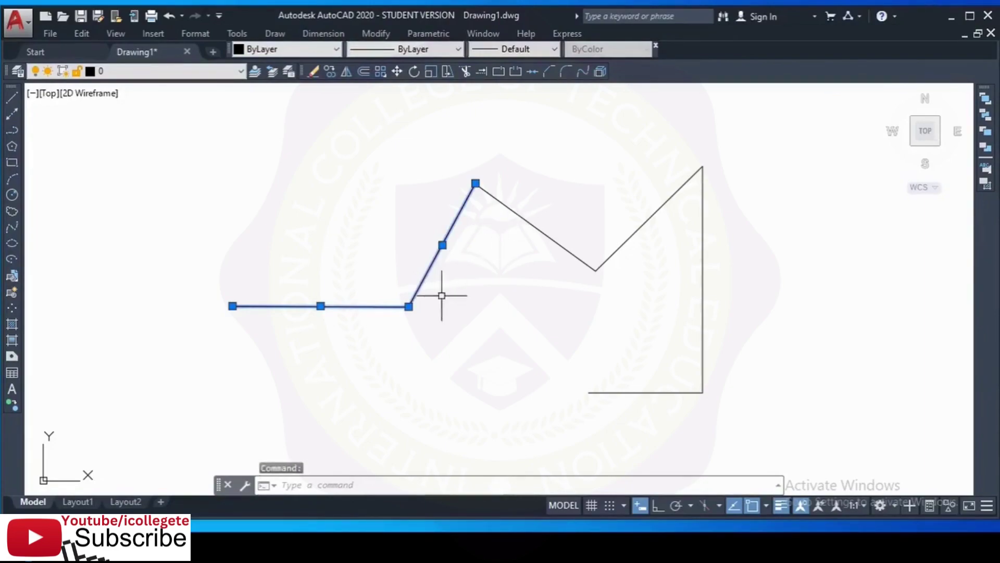
key(Escape)
click(424, 274)
key(Escape)
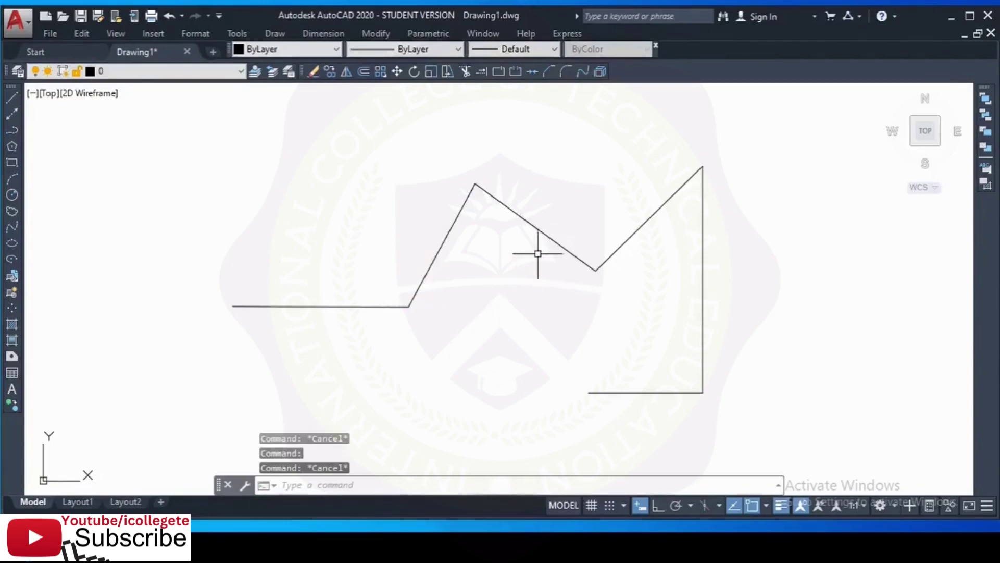
click(542, 231)
key(Escape)
key(Escape)
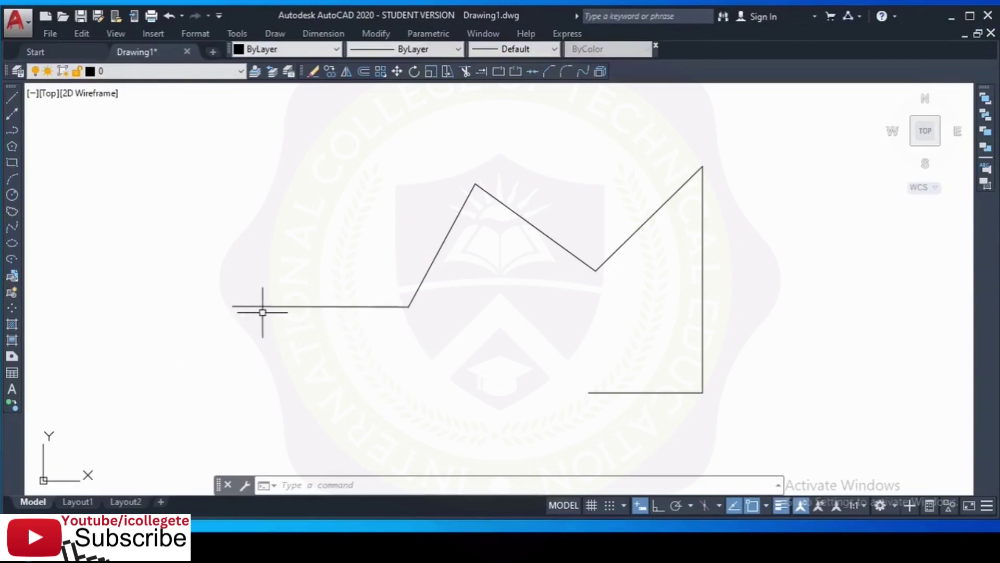
Select all six line segments in order along the chain, and clear the selection.
click(292, 306)
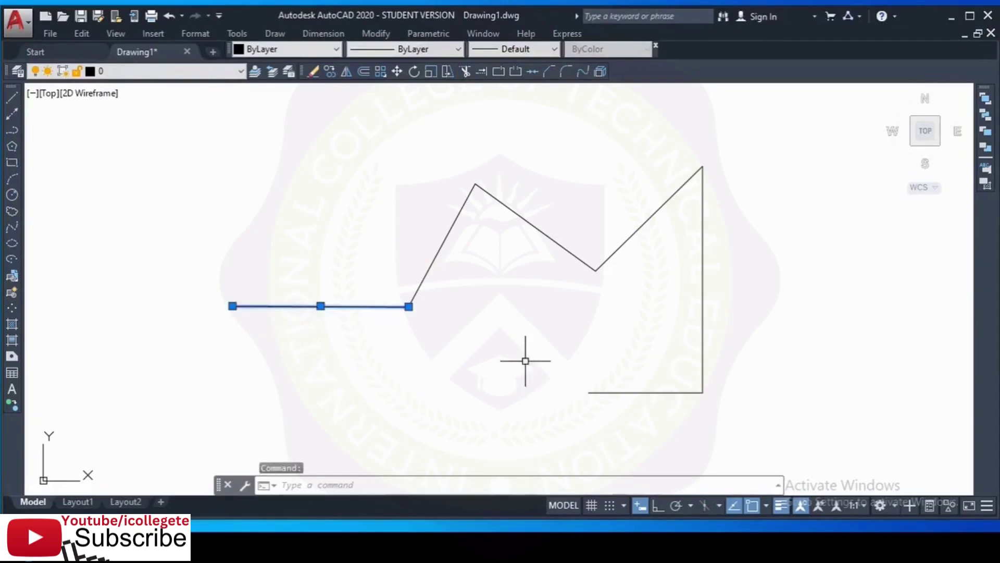
click(445, 241)
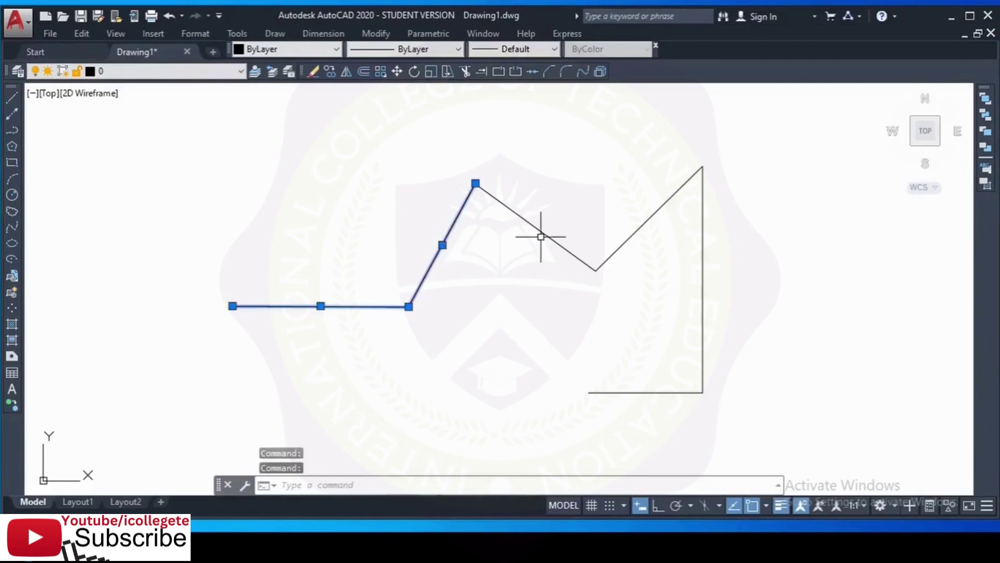
click(539, 230)
click(617, 243)
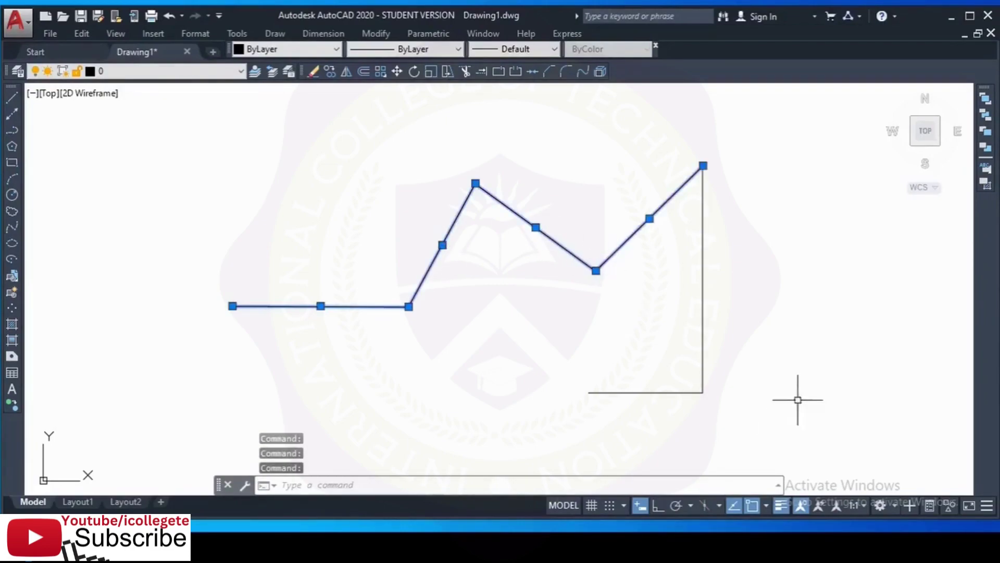
click(703, 318)
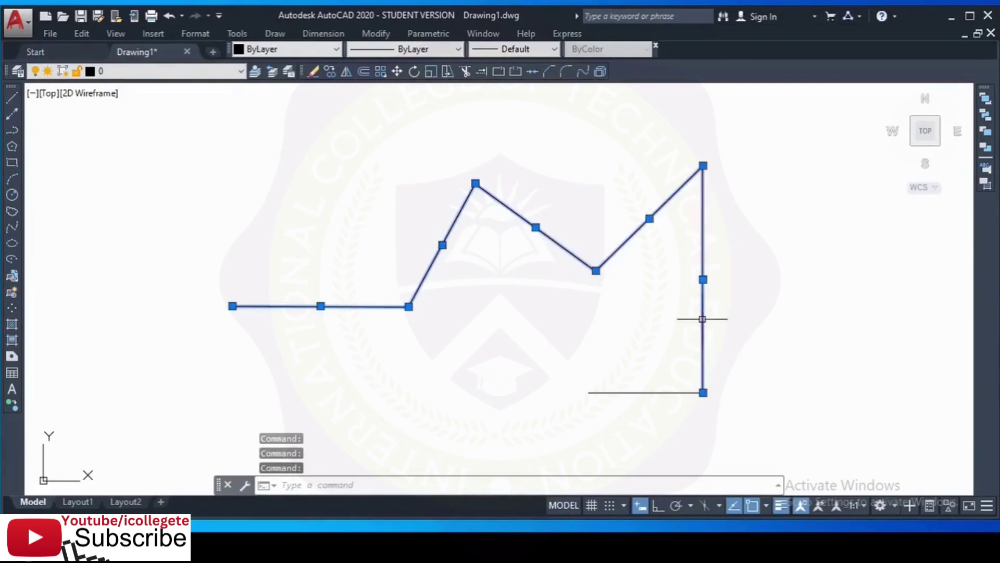
click(629, 393)
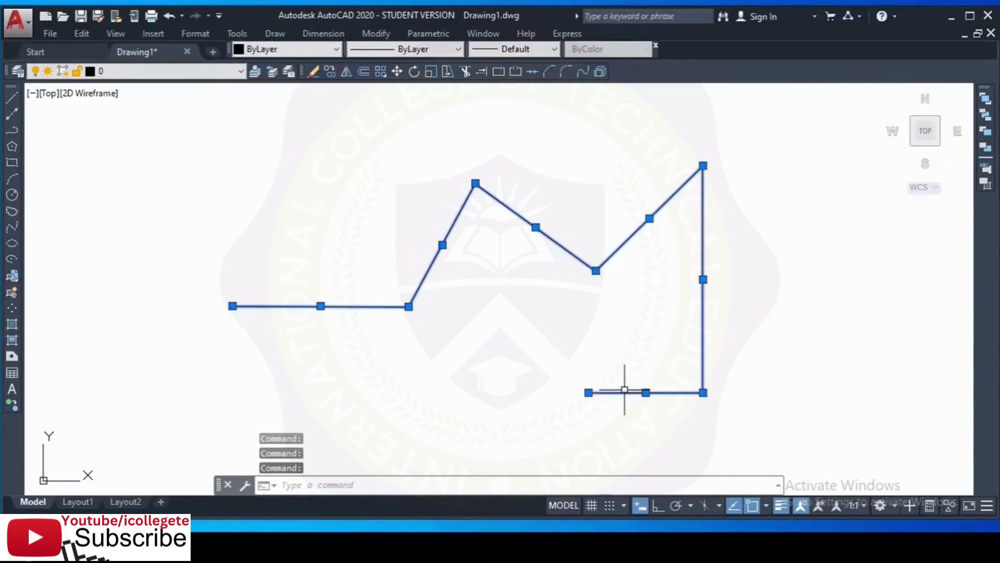
key(Escape)
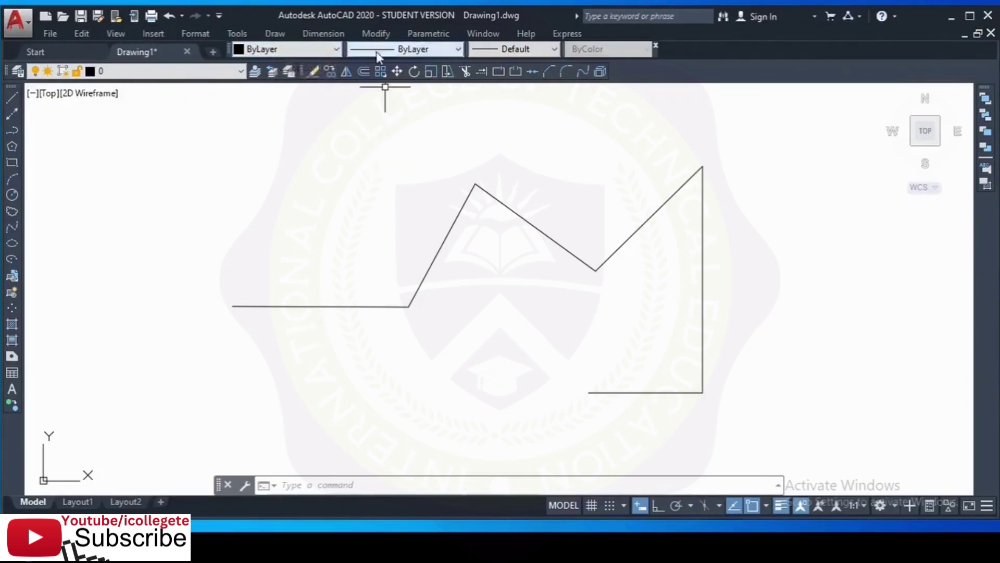
Join all six line segments of the chain into a single polyline with the Join command.
click(377, 33)
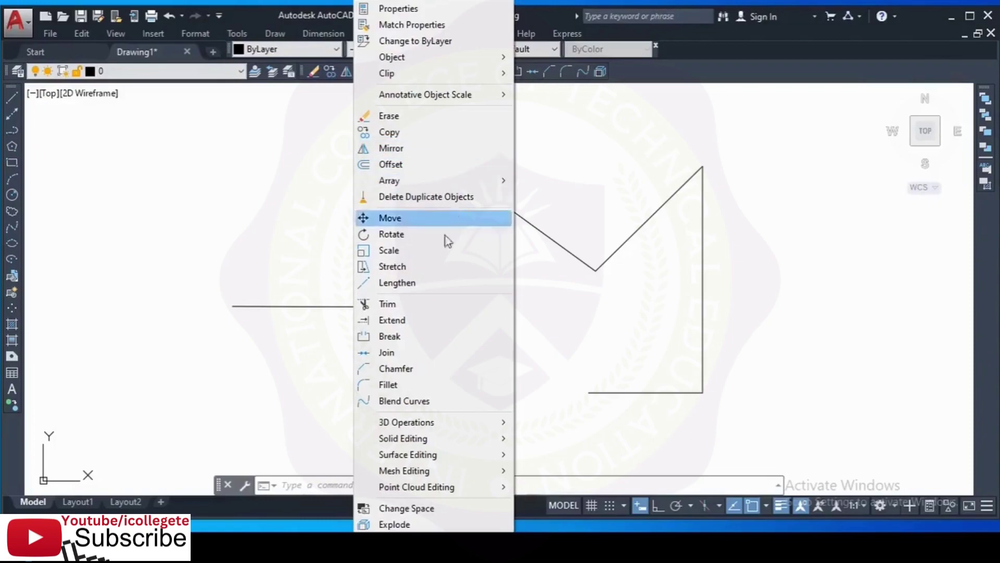
click(392, 353)
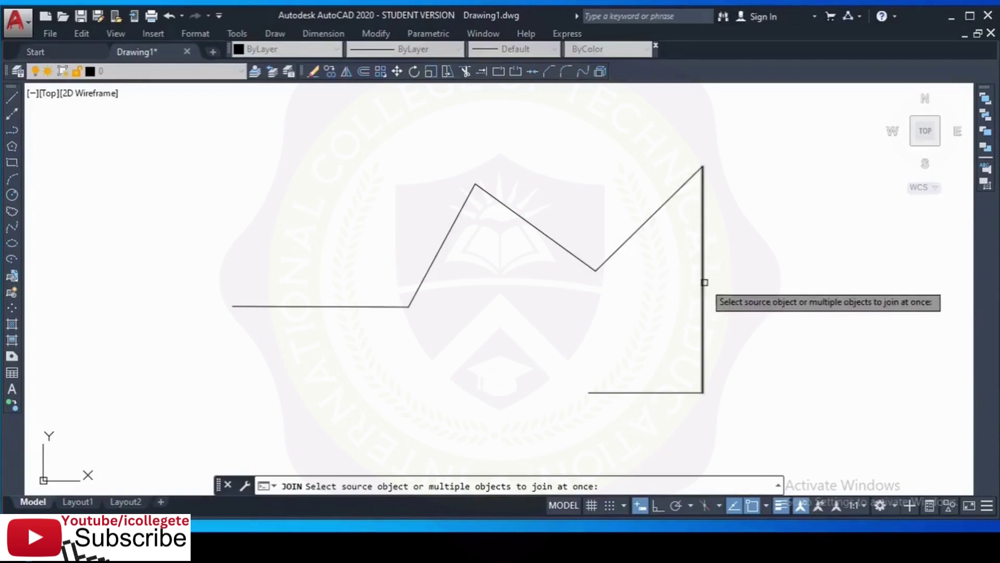
click(374, 306)
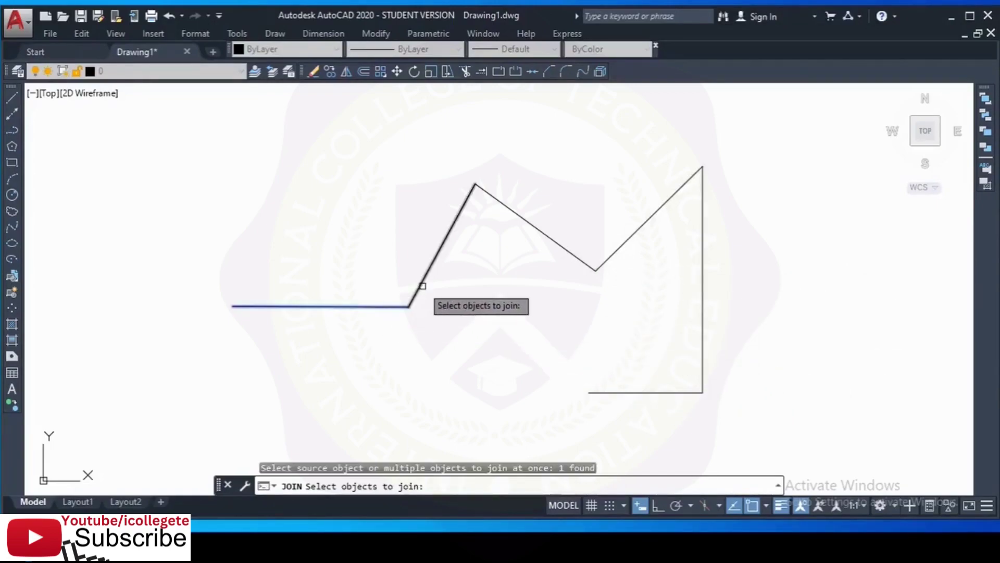
click(420, 286)
click(541, 236)
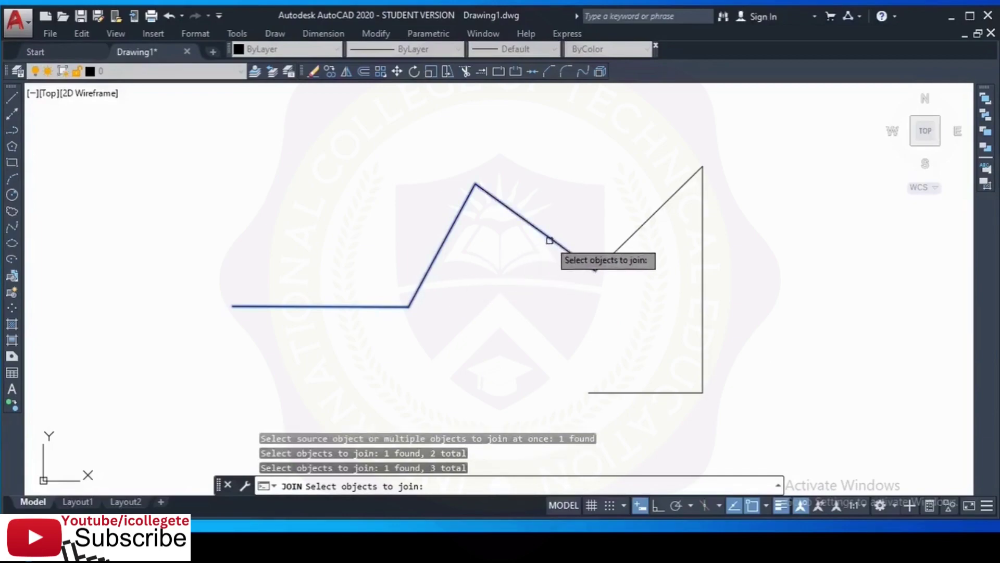
click(618, 246)
click(705, 286)
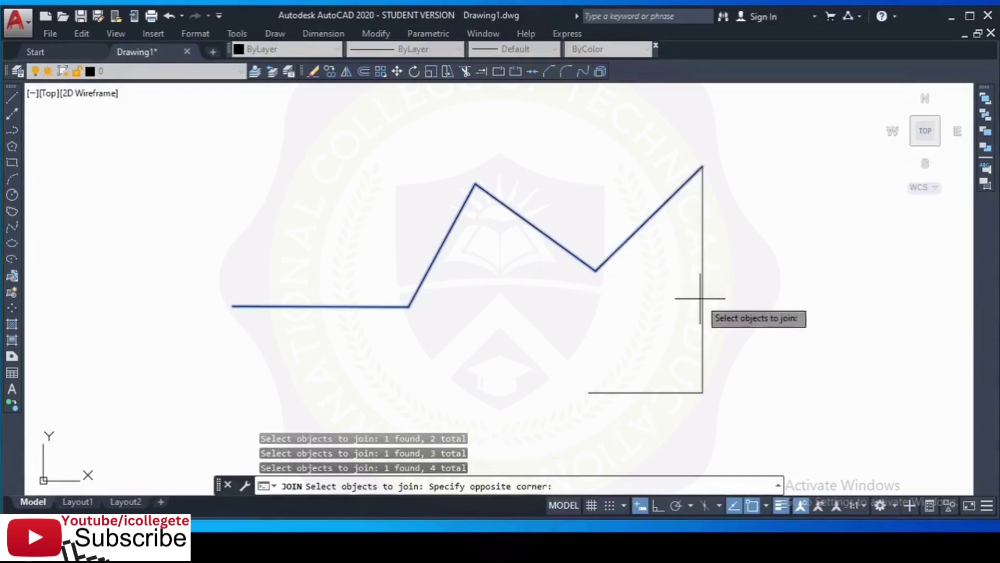
click(702, 301)
click(702, 301)
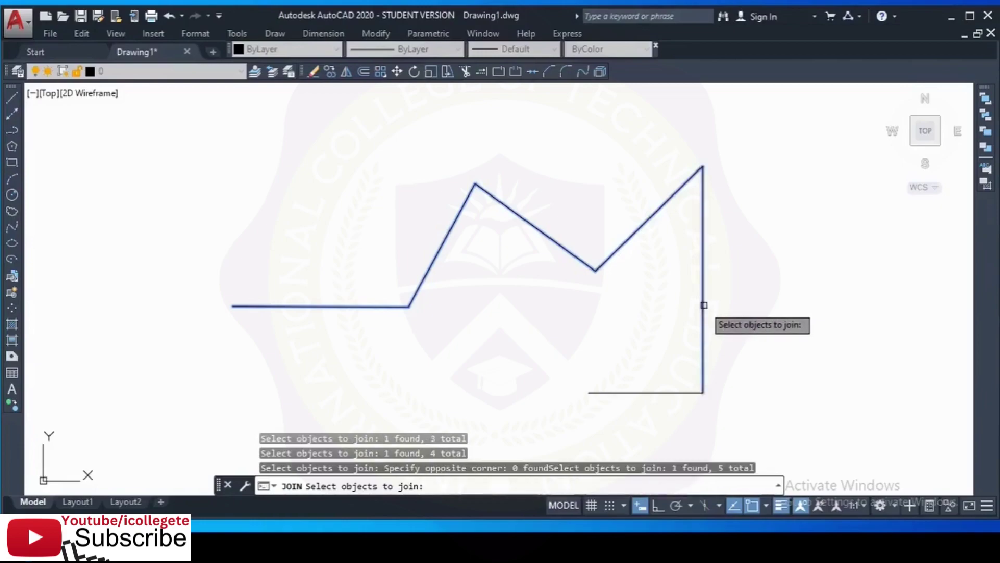
click(647, 391)
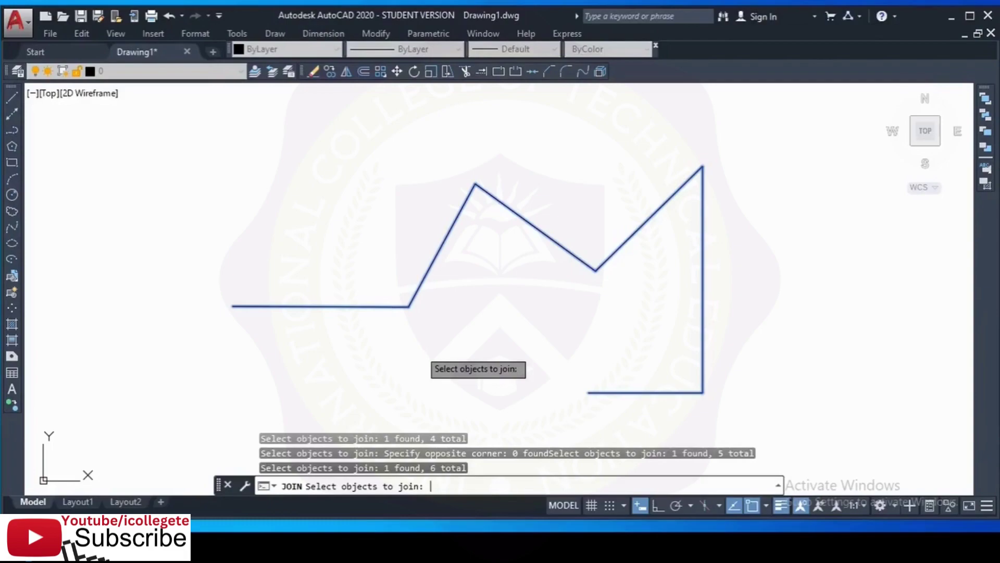
key(Return)
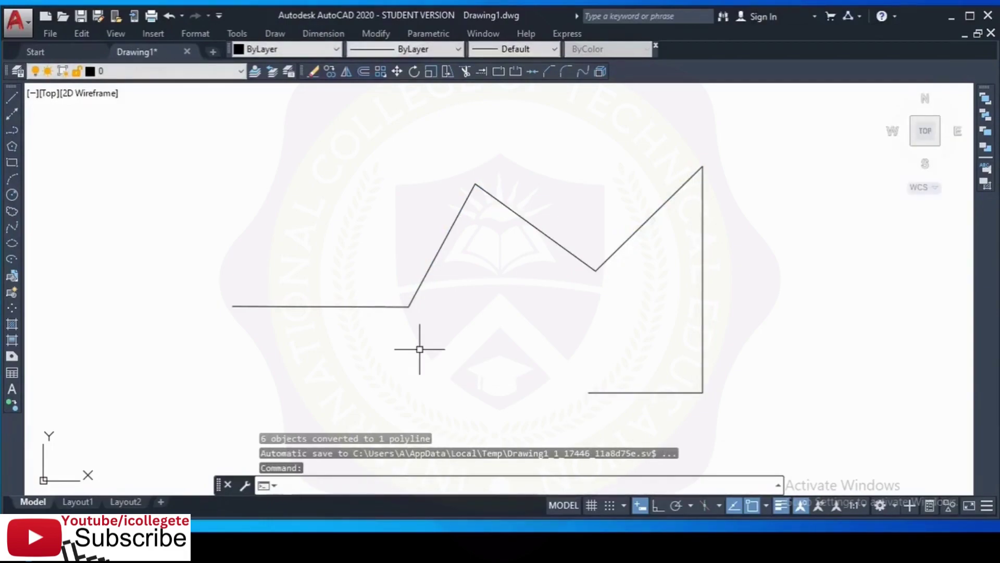
Check that the joined chain selects as one object, and clear the selection.
click(333, 307)
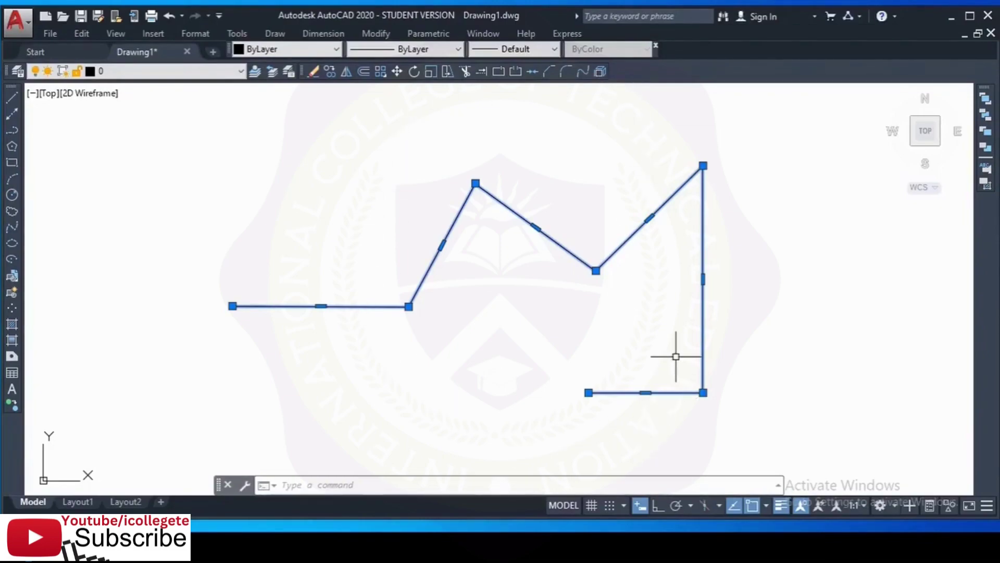
key(Escape)
key(Escape)
key(Escape)
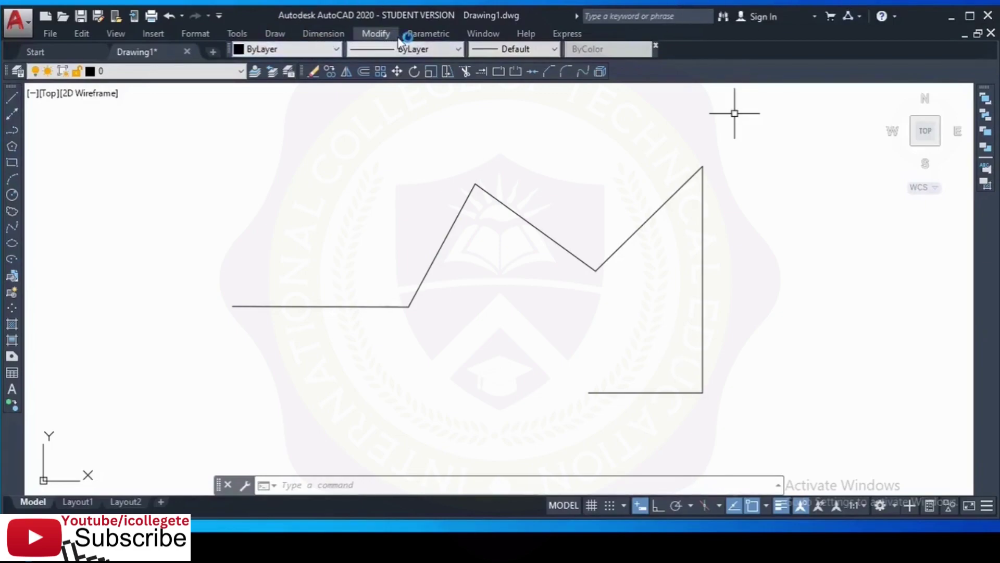
click(381, 34)
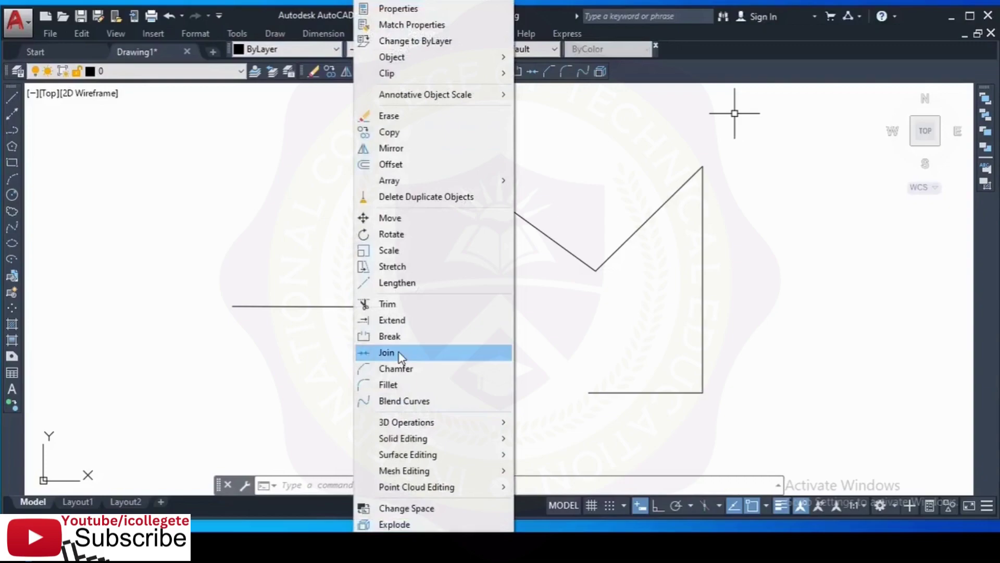
click(207, 209)
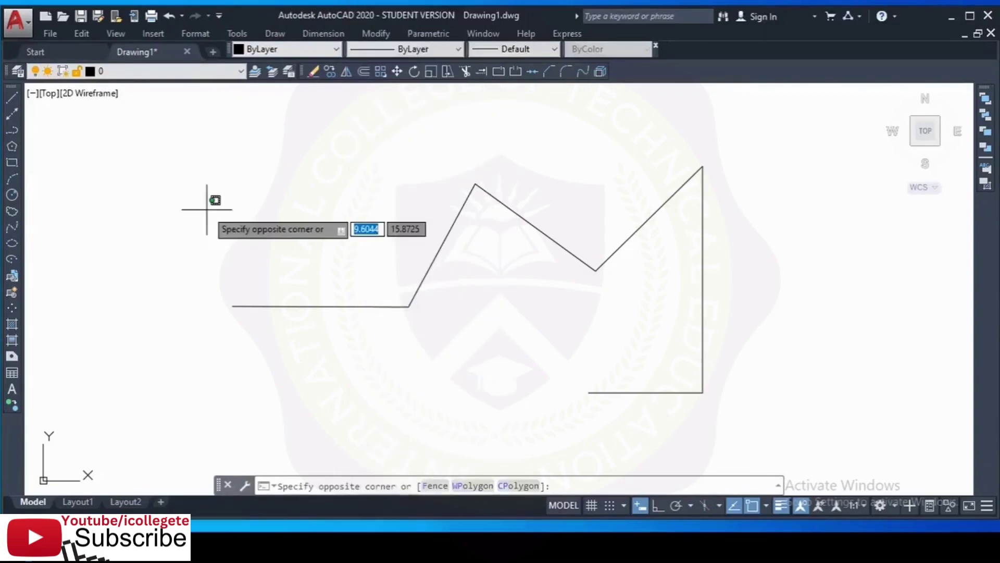
key(Escape)
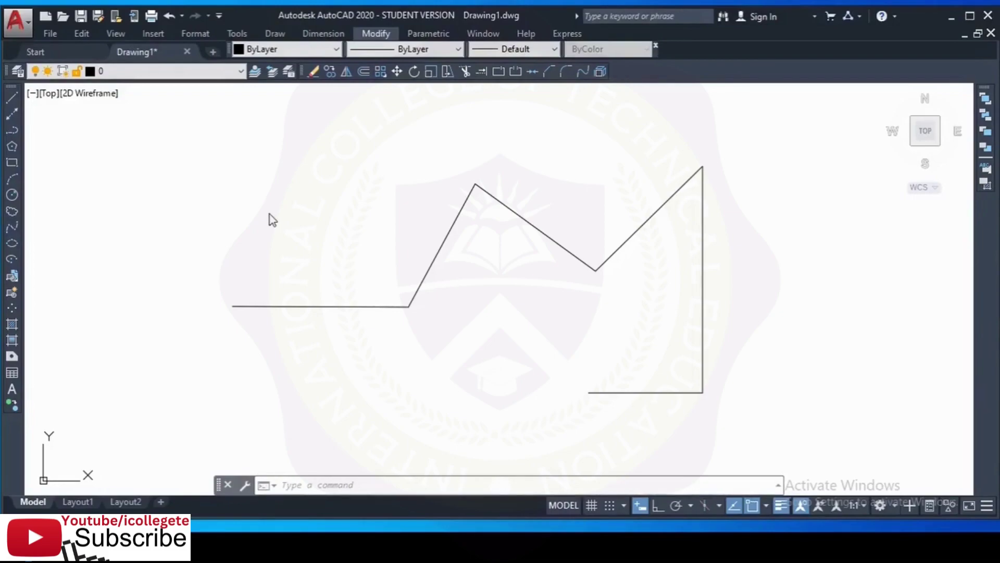
click(208, 210)
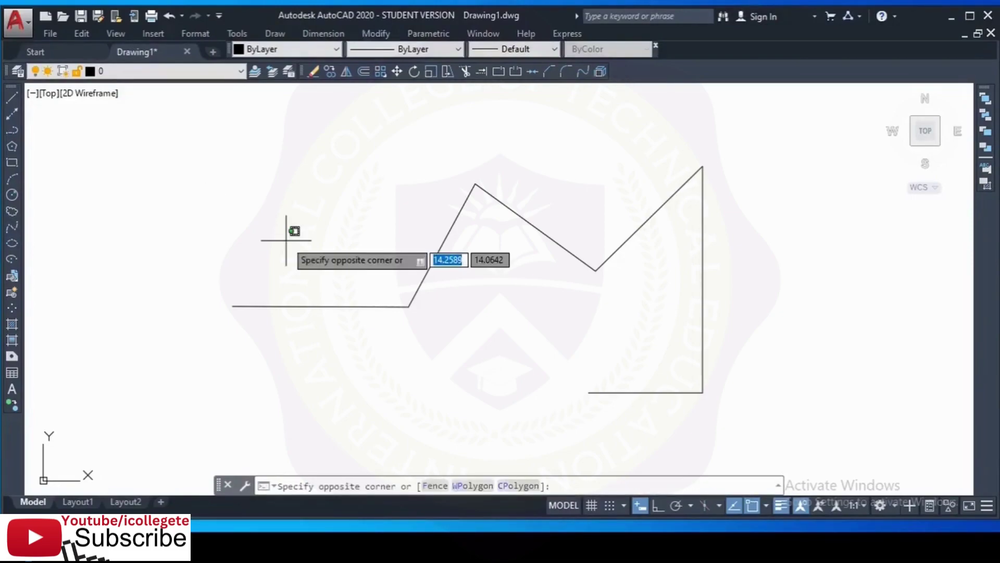
key(Escape)
key(Escape)
key(Escape)
click(281, 228)
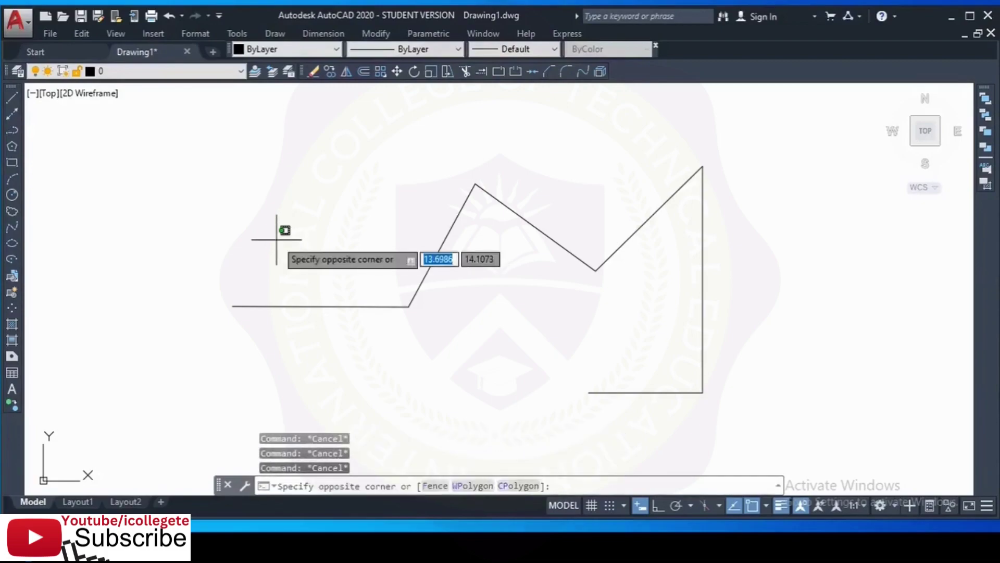
key(Escape)
text(j)
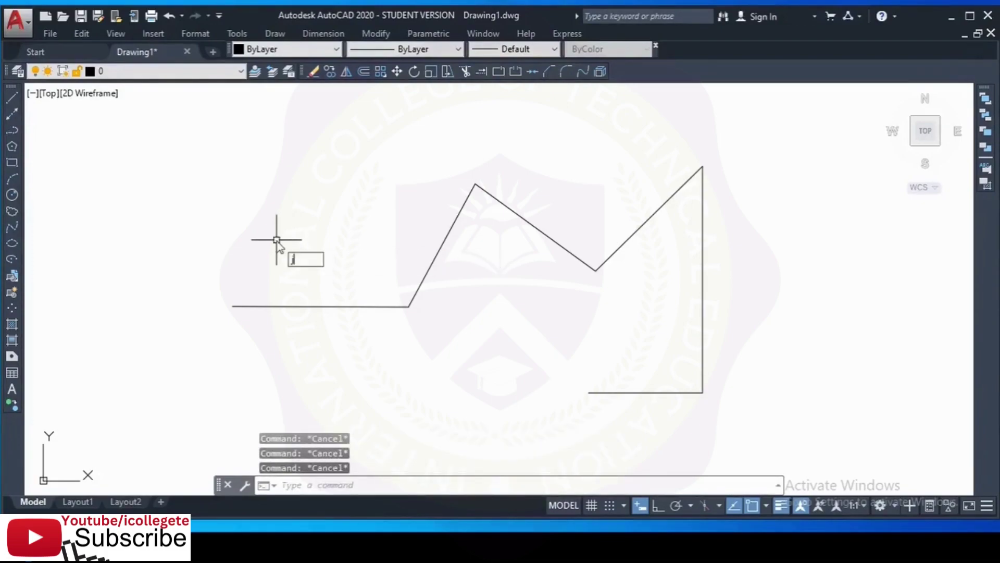
key(Return)
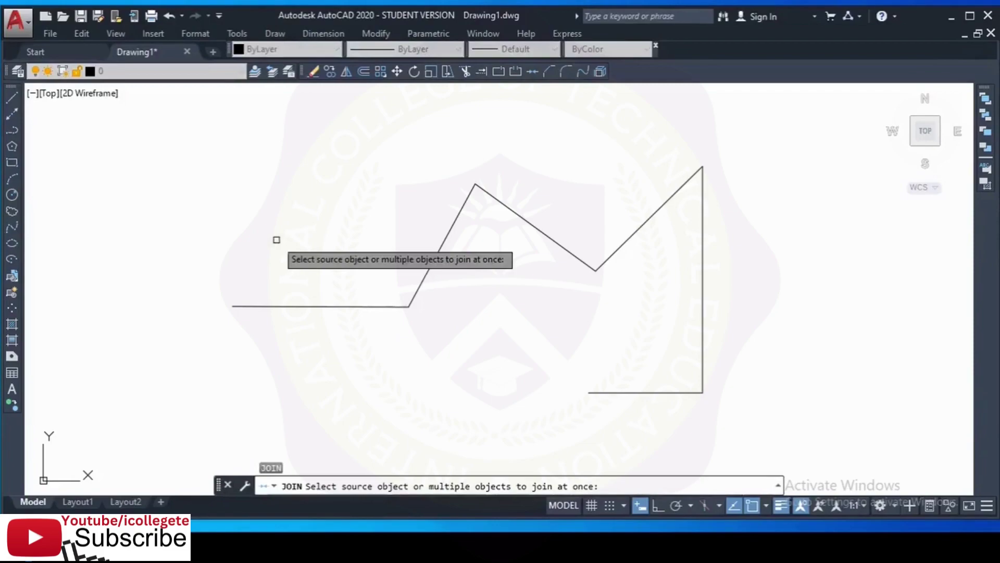
key(Escape)
key(Escape)
key(Escape)
key(Escape)
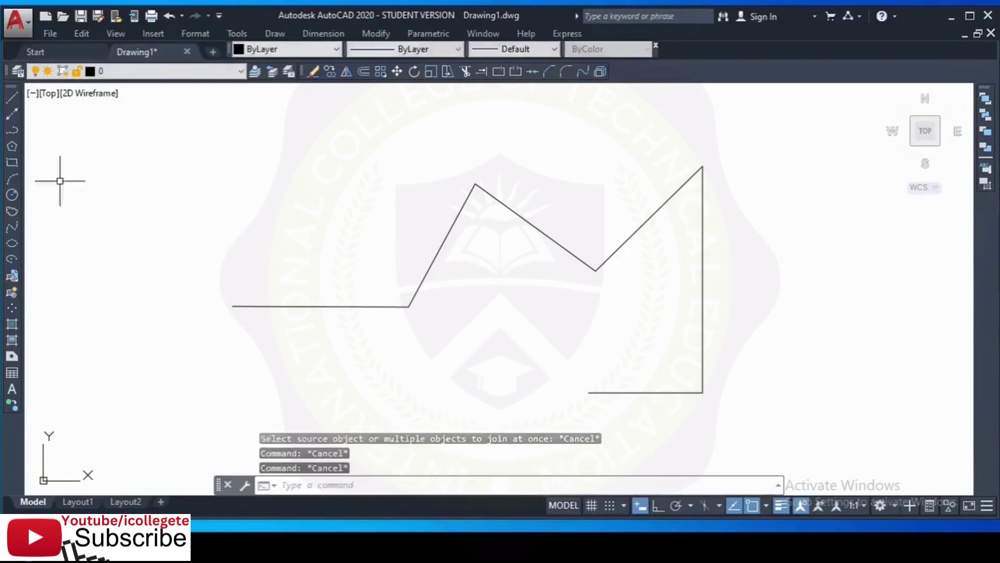
Draw a second, smaller chain of four connected lines above and to the left of the joined polyline.
click(12, 97)
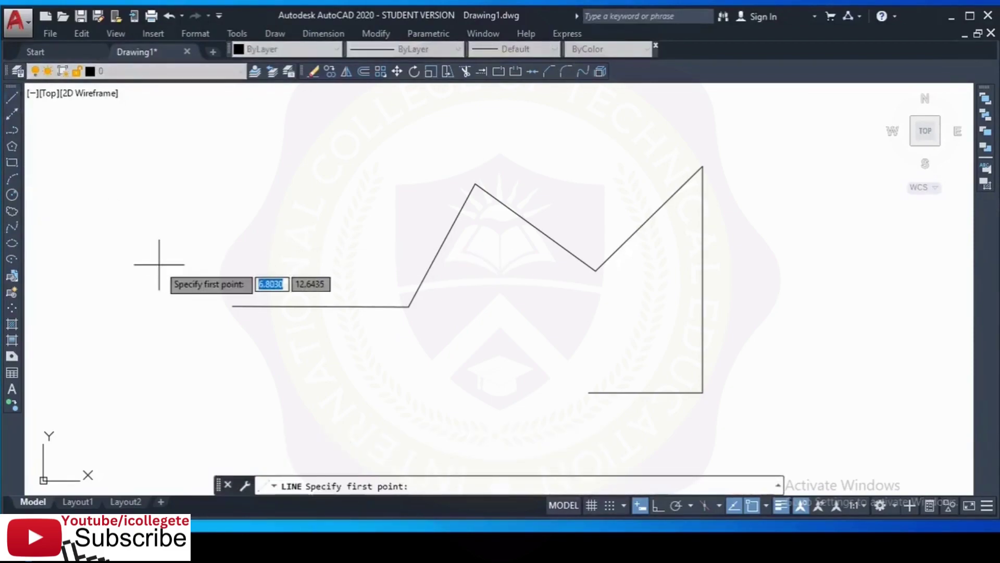
click(116, 226)
click(257, 227)
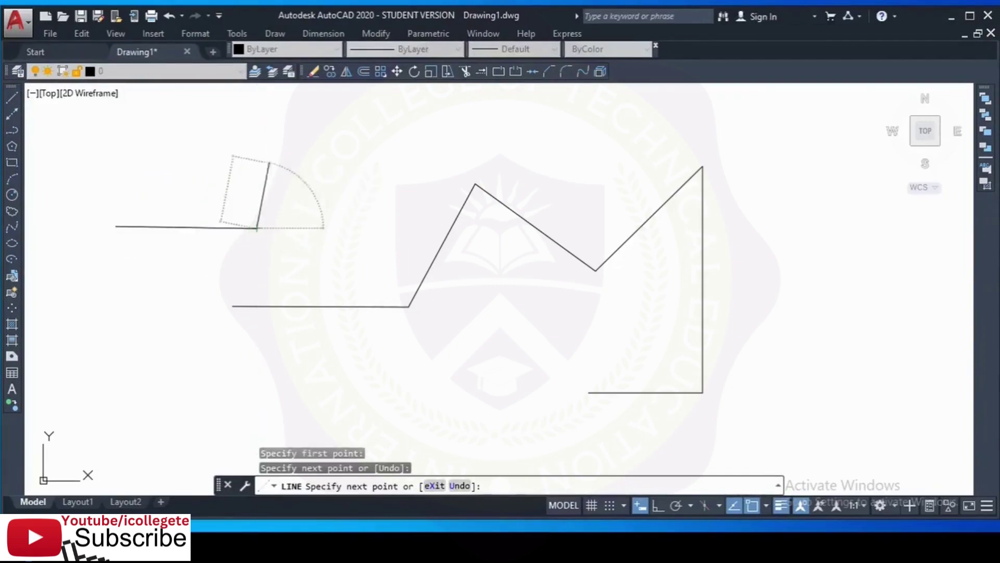
click(269, 163)
click(364, 208)
click(364, 154)
key(Escape)
key(Escape)
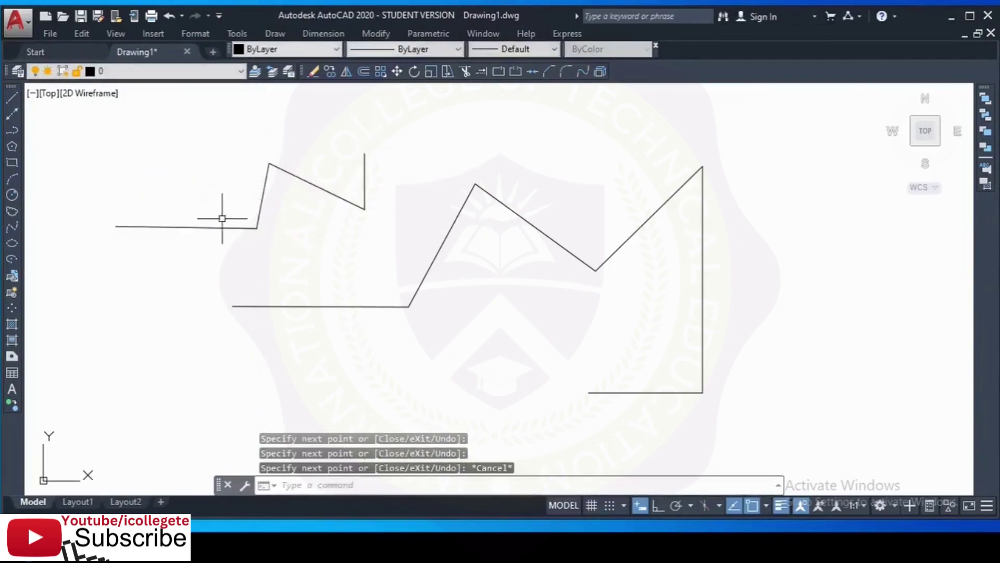
Check the first three segments of the smaller chain as separate objects by selecting them, and clear the selection.
click(212, 227)
click(263, 201)
key(Escape)
click(323, 190)
key(Escape)
key(Escape)
key(Escape)
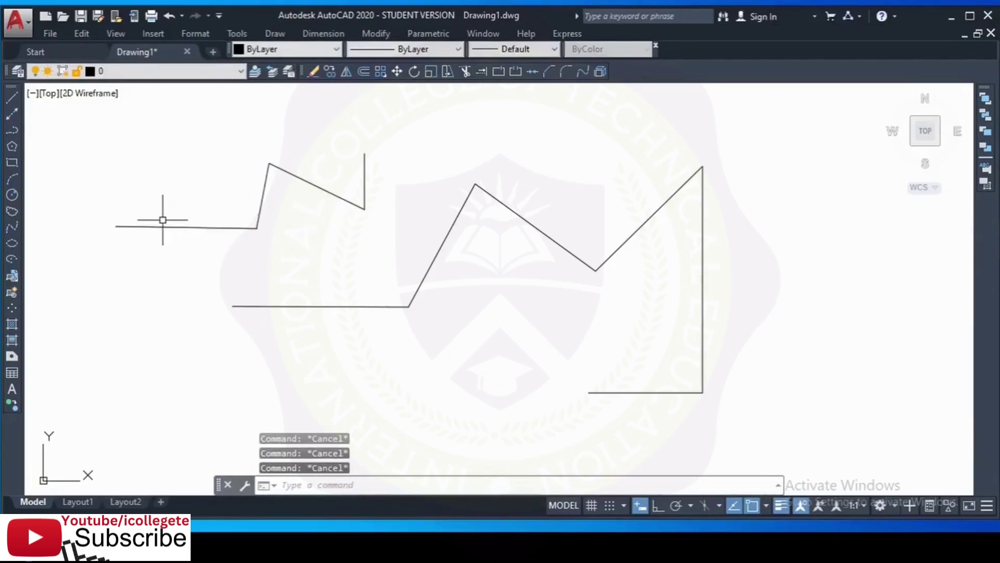
Join the four line segments of the smaller chain into one polyline using the Join command alias J.
text(J)
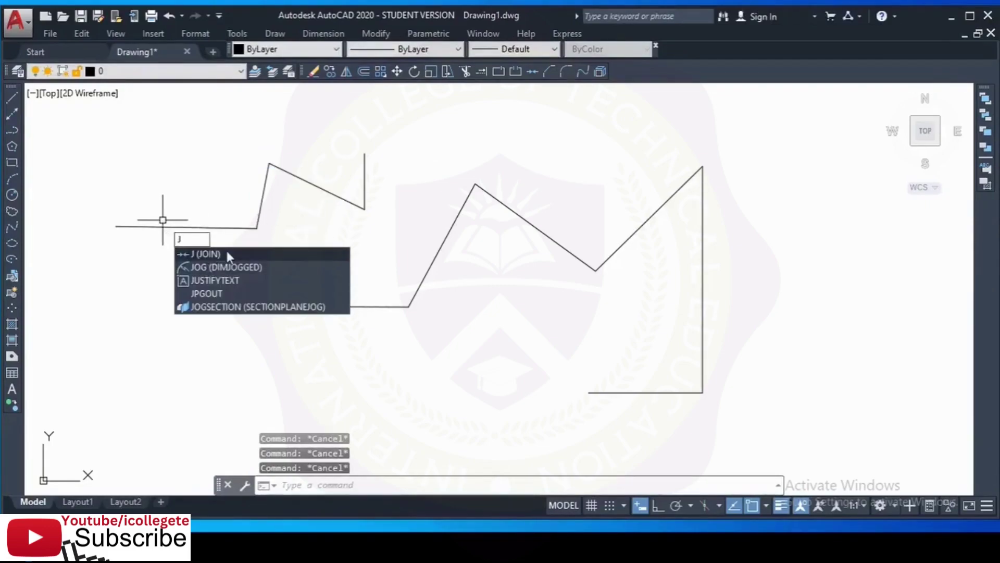
click(236, 254)
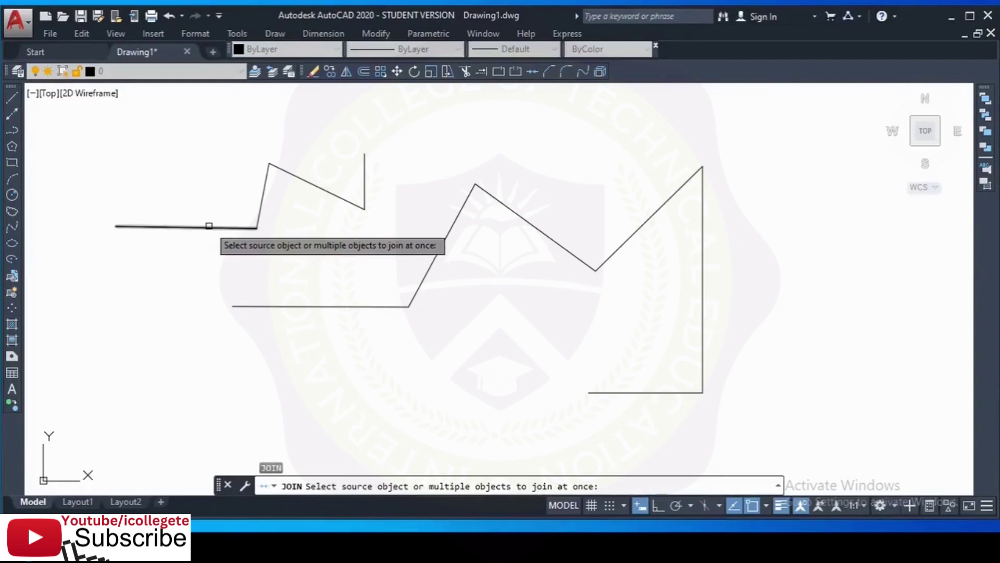
click(208, 226)
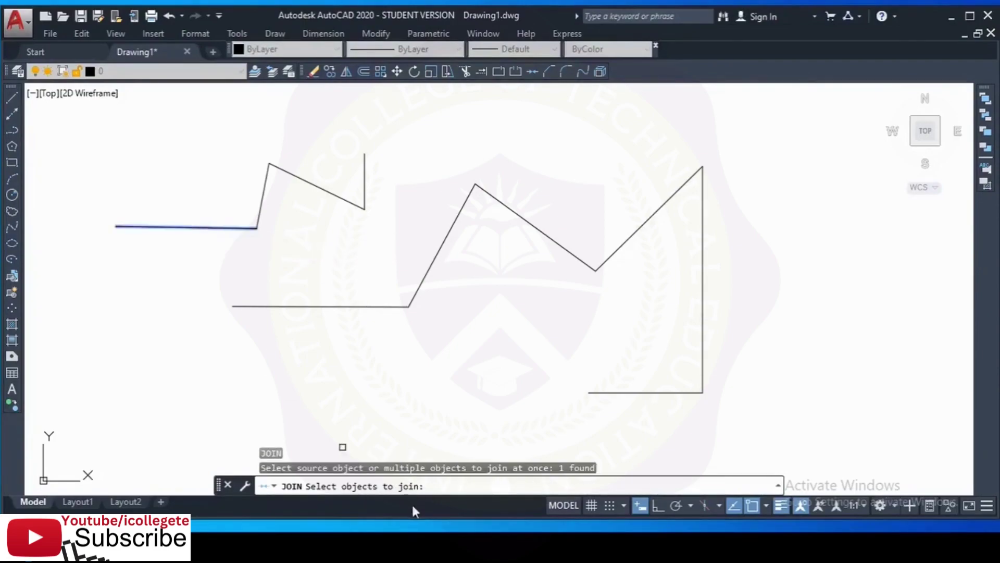
click(264, 194)
click(303, 178)
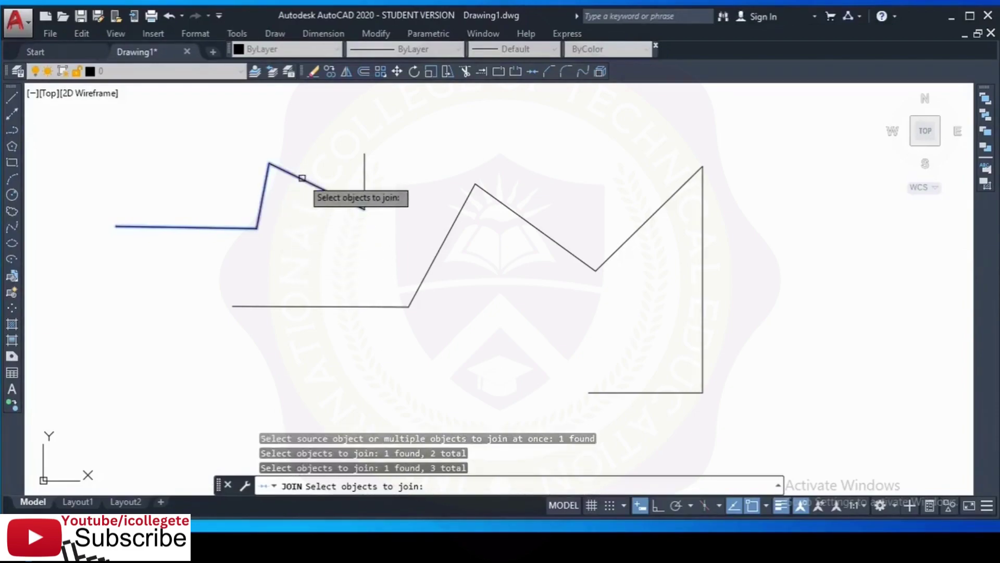
click(365, 196)
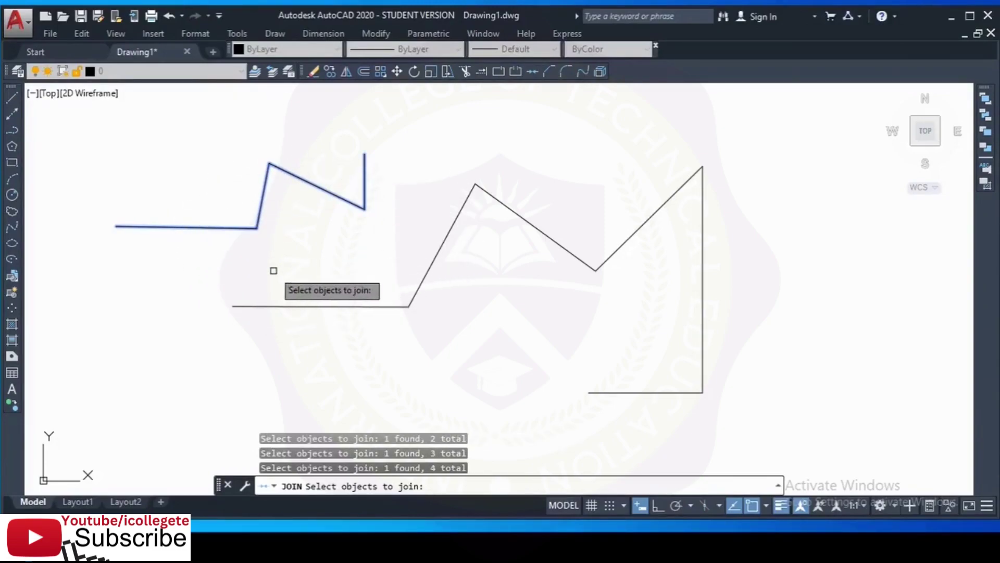
key(Return)
Check that the smaller and the larger chain each select as one object, clearing the selection after each.
click(236, 227)
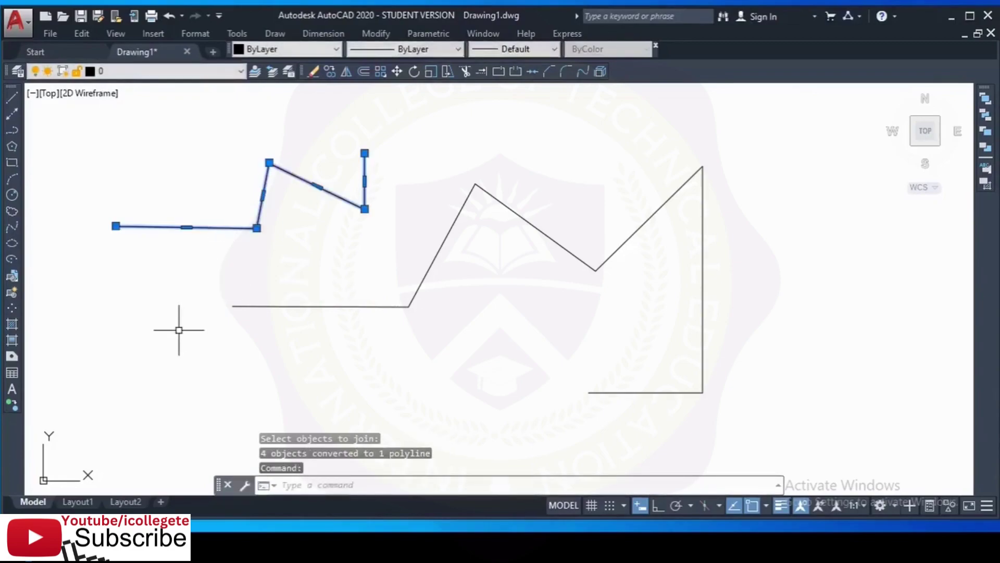
key(Escape)
key(Escape)
key(Escape)
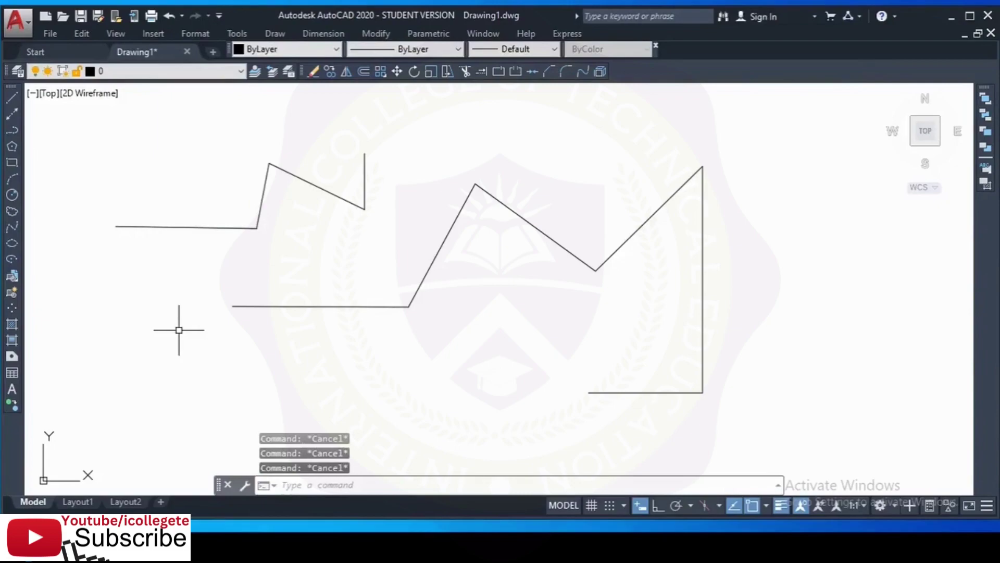
click(268, 306)
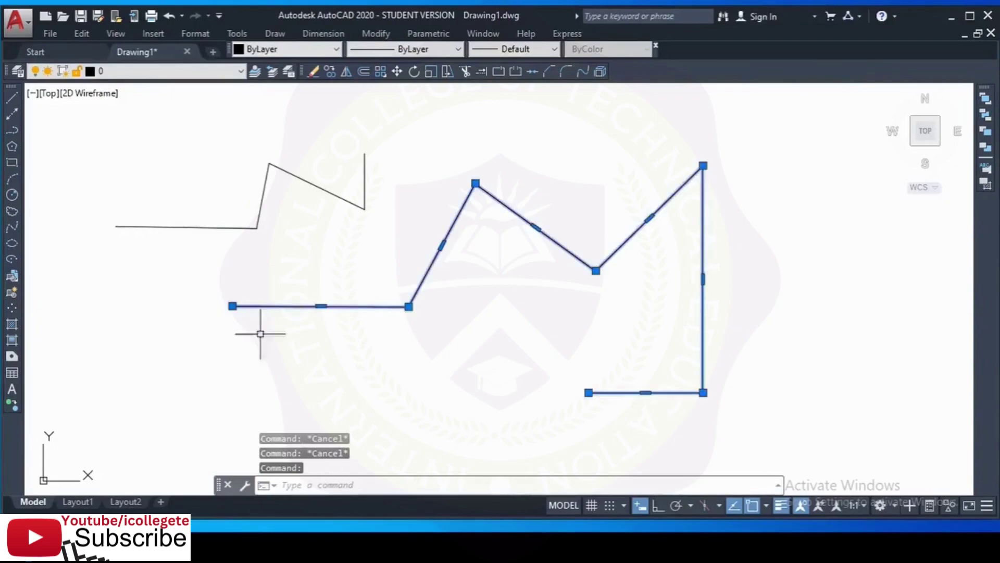
key(Escape)
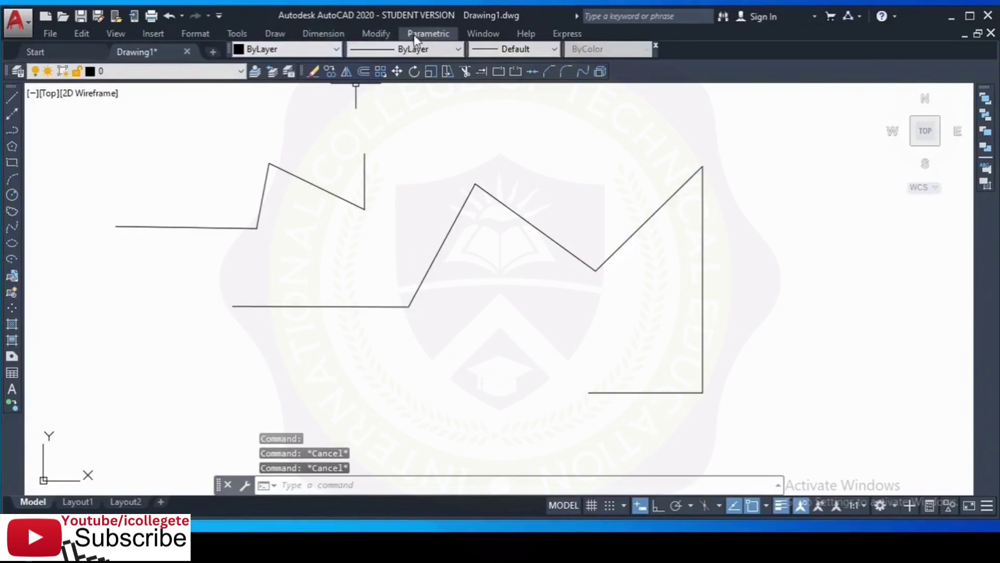
click(376, 33)
key(Escape)
click(375, 34)
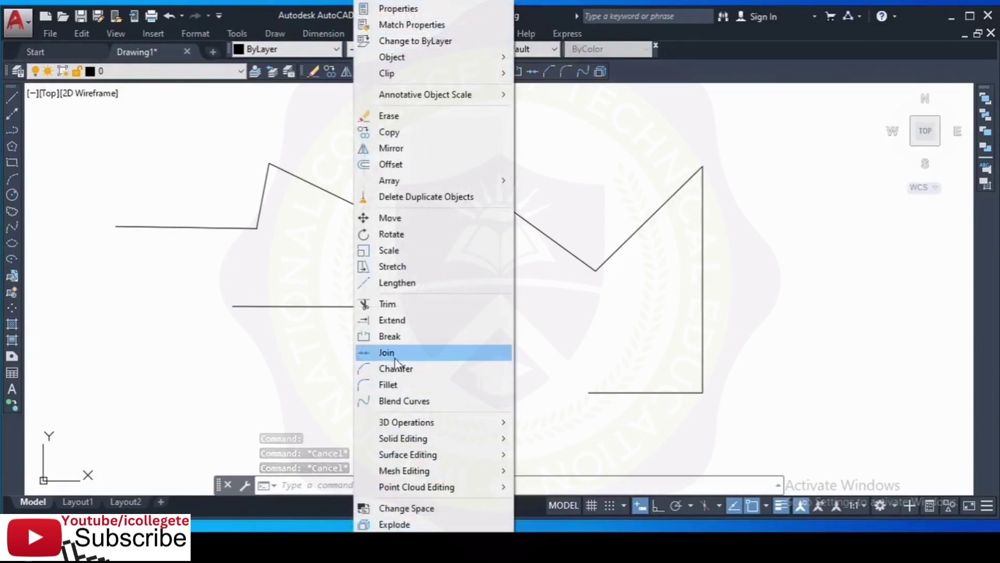
key(Escape)
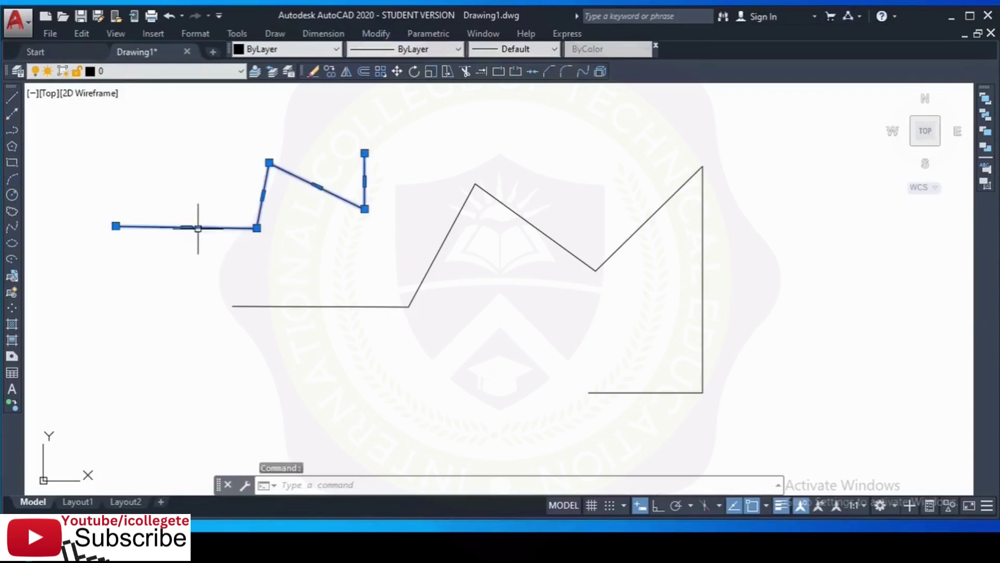
key(Escape)
key(Escape)
key(Escape)
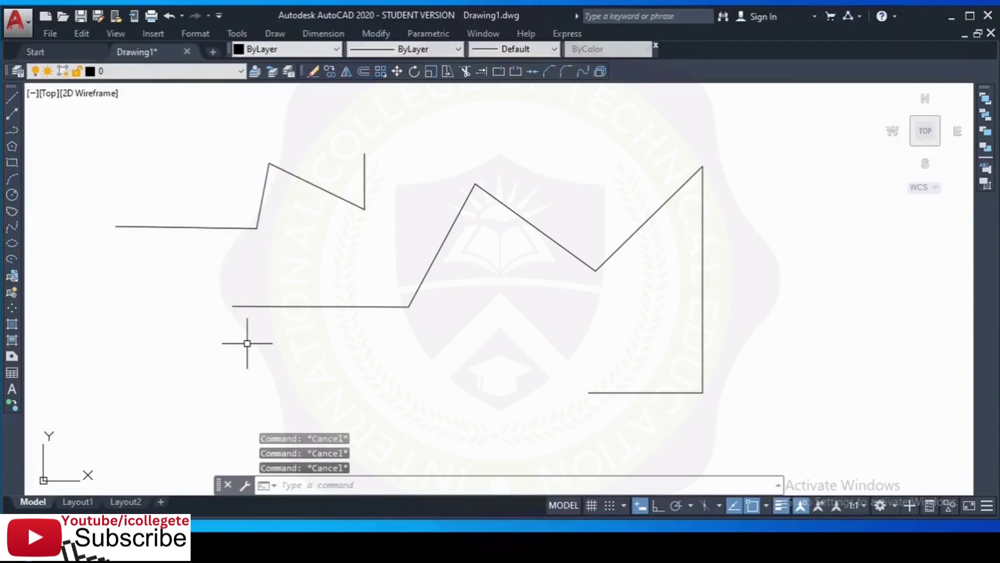
text(J)
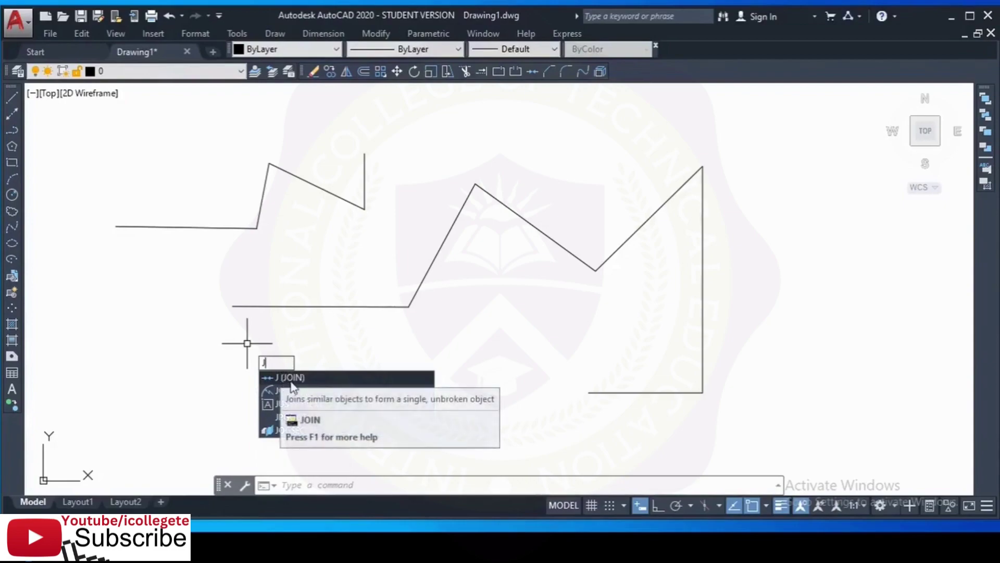
key(Return)
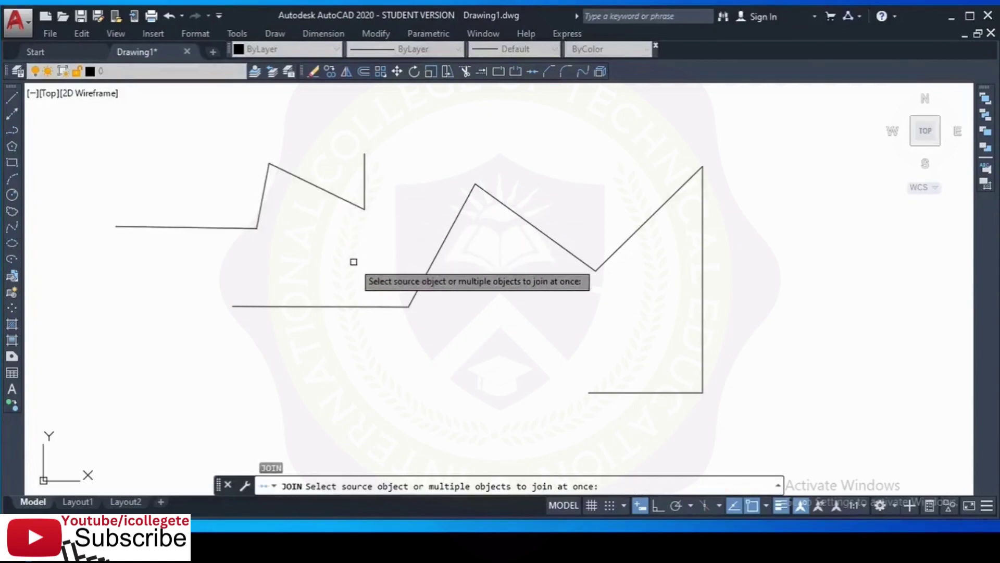
key(Escape)
key(Escape)
key(Escape)
key(Escape)
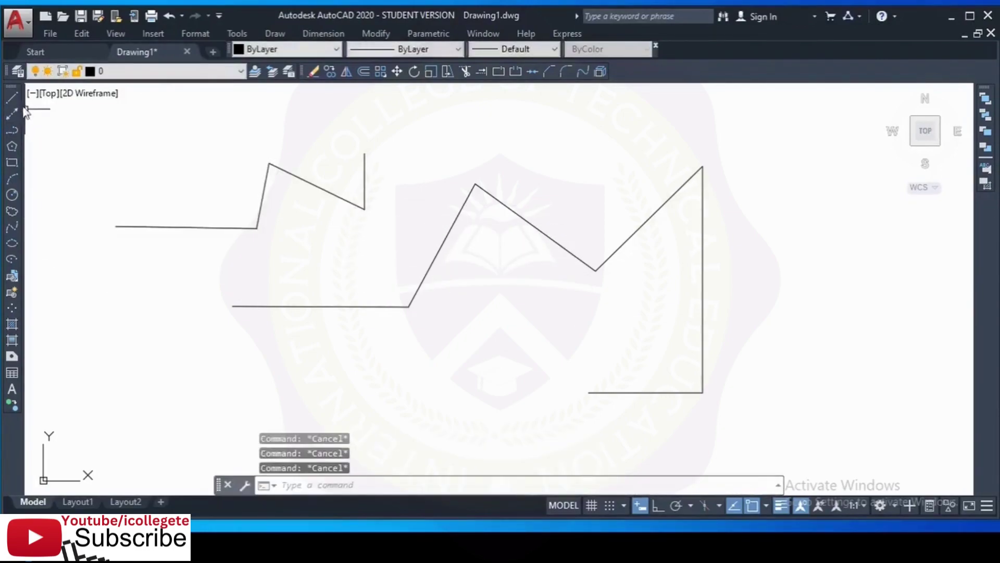
Draw a line connecting the left end of the smaller polyline to the left end of the larger polyline.
click(17, 99)
click(116, 226)
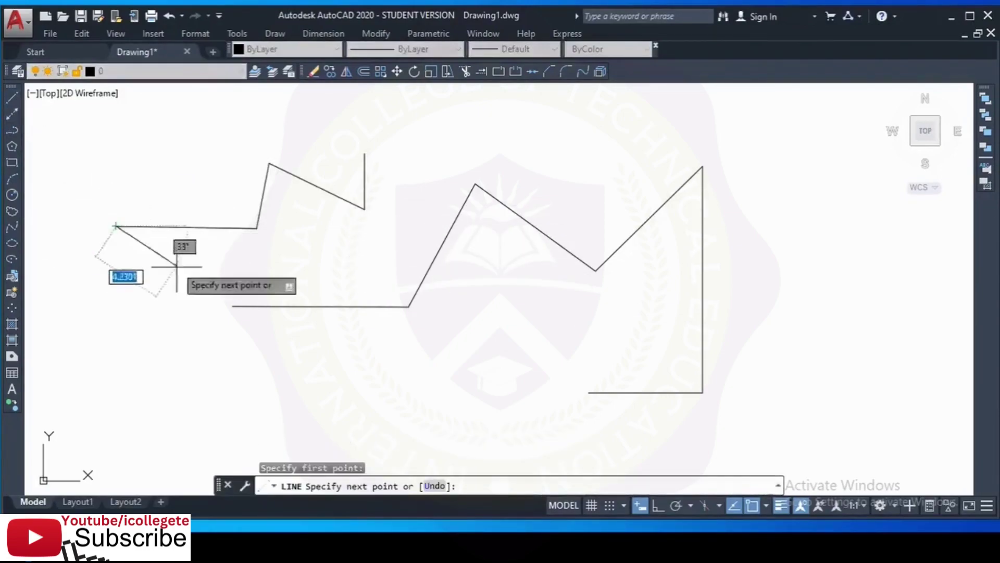
click(232, 306)
key(Return)
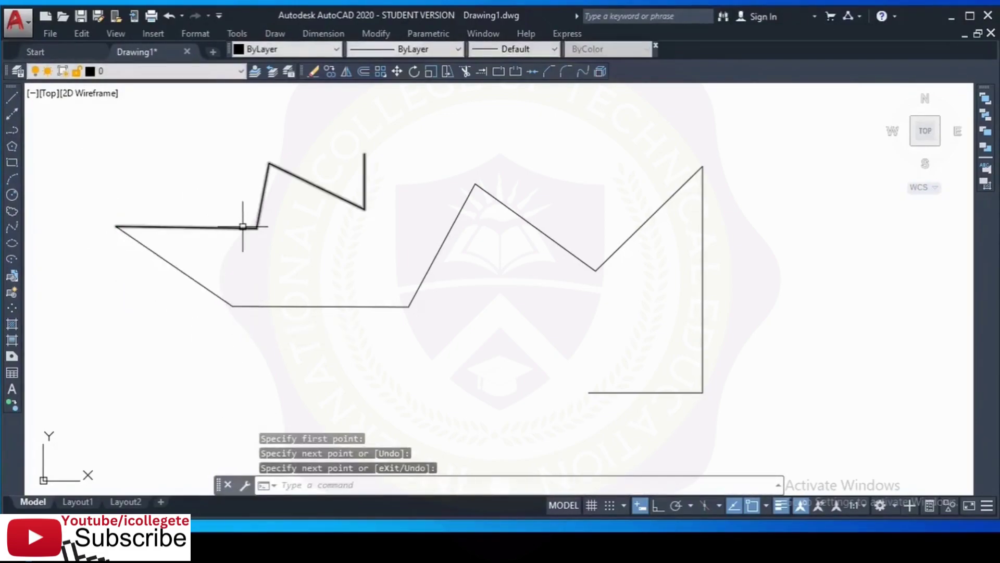
Check the connecting line and the larger polyline as separate objects by selecting both, and clear the selection.
click(197, 281)
click(260, 307)
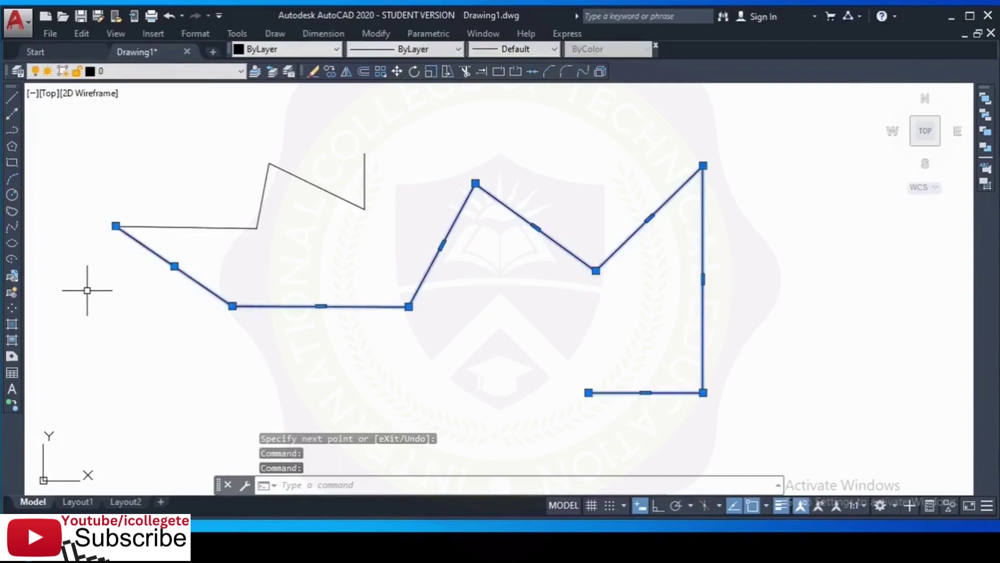
key(Escape)
key(Escape)
key(Escape)
Join the smaller polyline, the larger polyline and the connecting line into one polyline using the Join command alias J.
text(J)
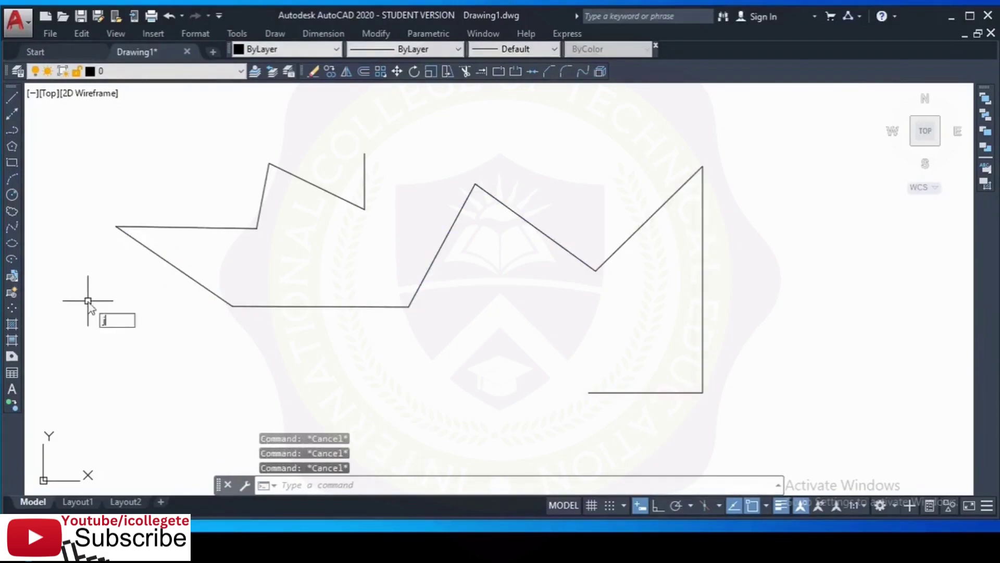
click(170, 337)
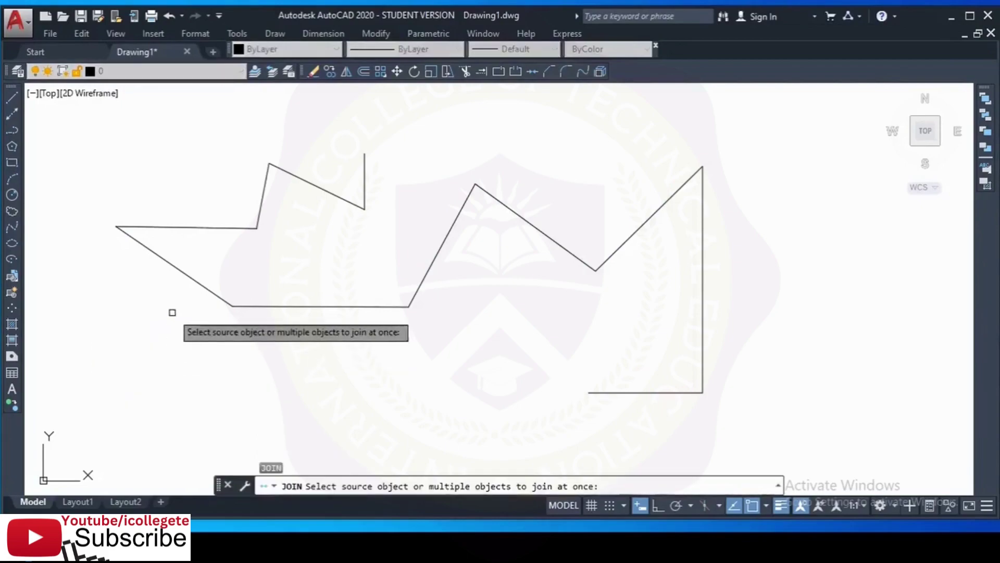
click(215, 227)
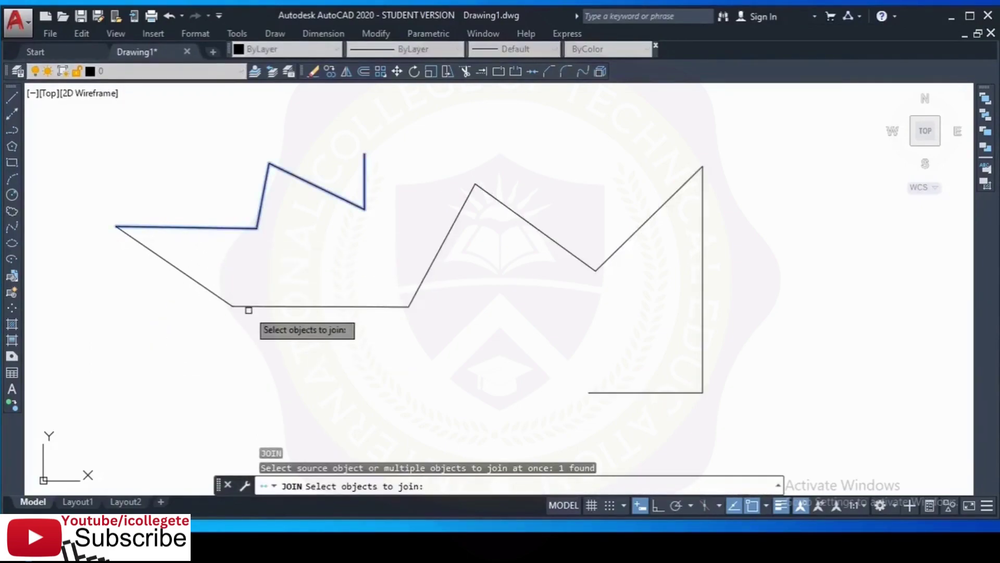
click(247, 308)
click(208, 291)
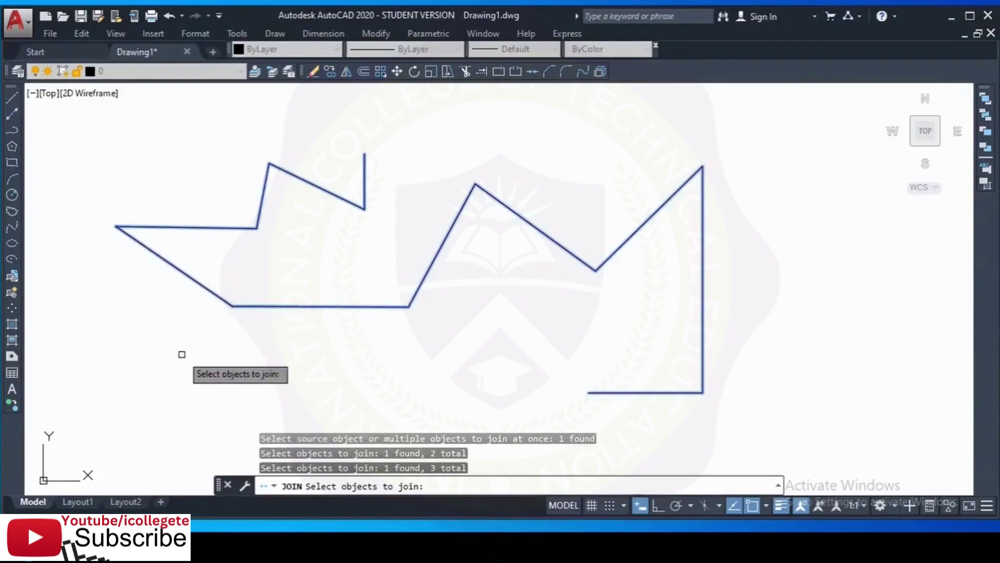
key(Return)
Check whether the whole chain selects as one object by picking its slanted connecting segment, and clear the selection.
click(205, 285)
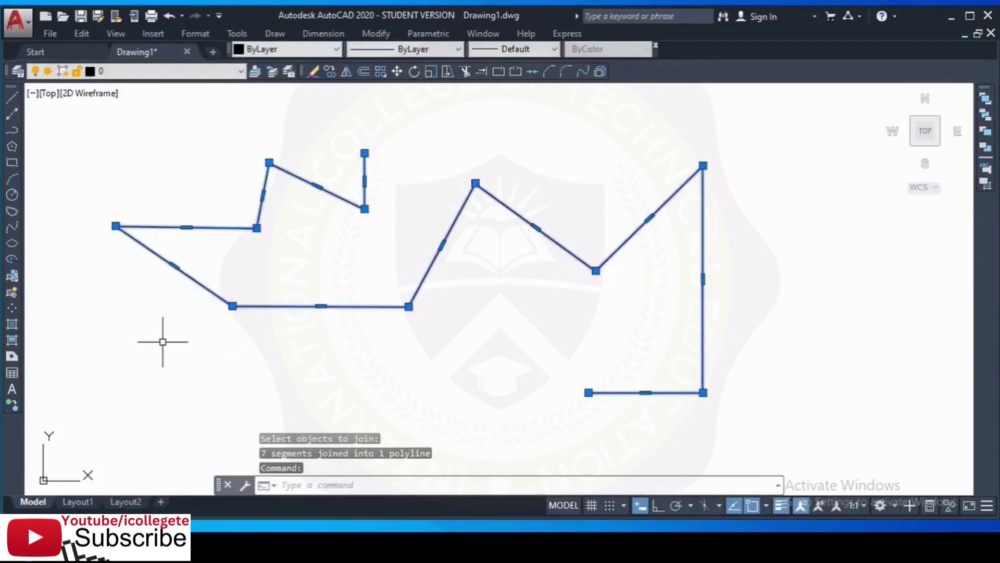
key(Escape)
key(Escape)
key(Escape)
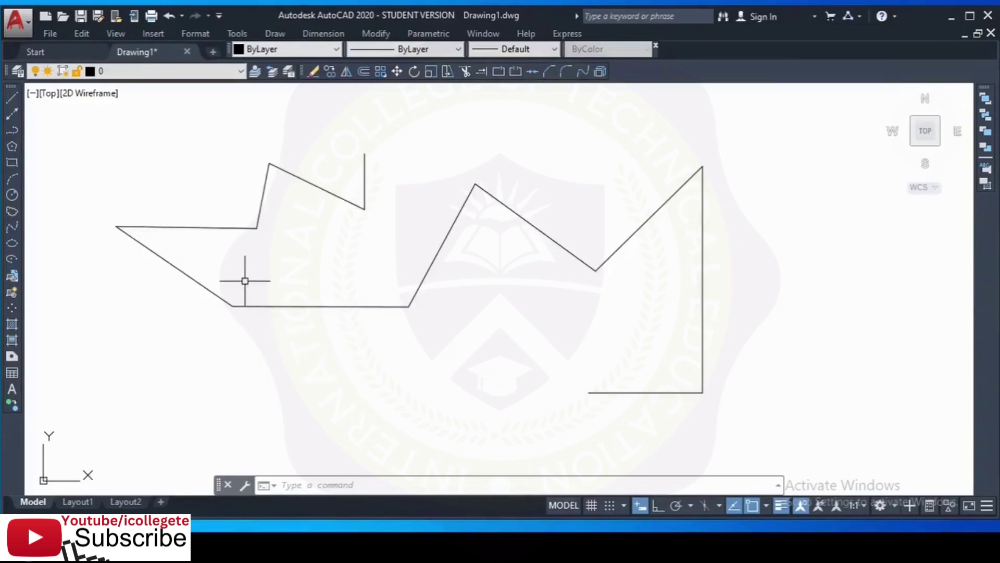
Explode the joined polyline into separate line segments.
click(377, 33)
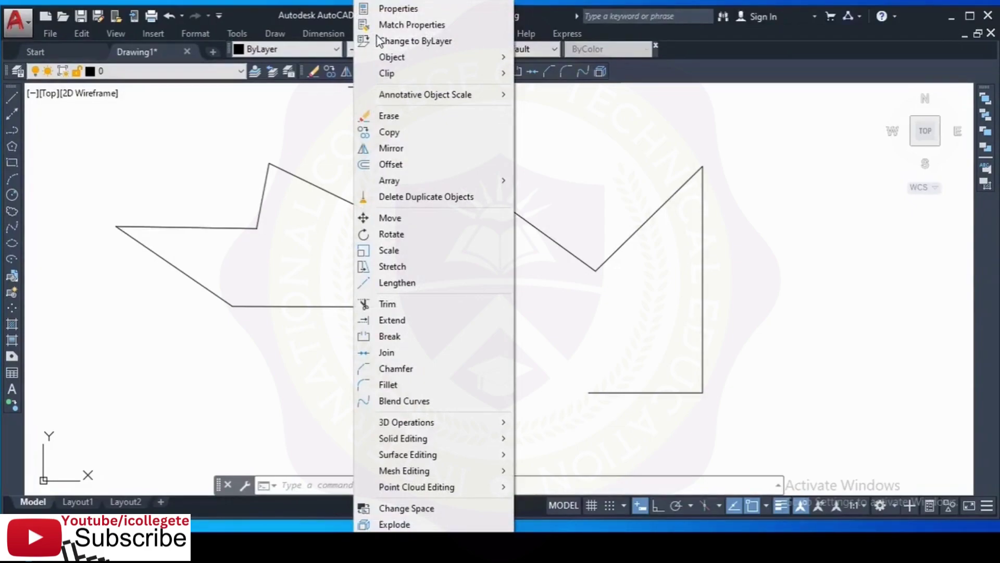
click(390, 526)
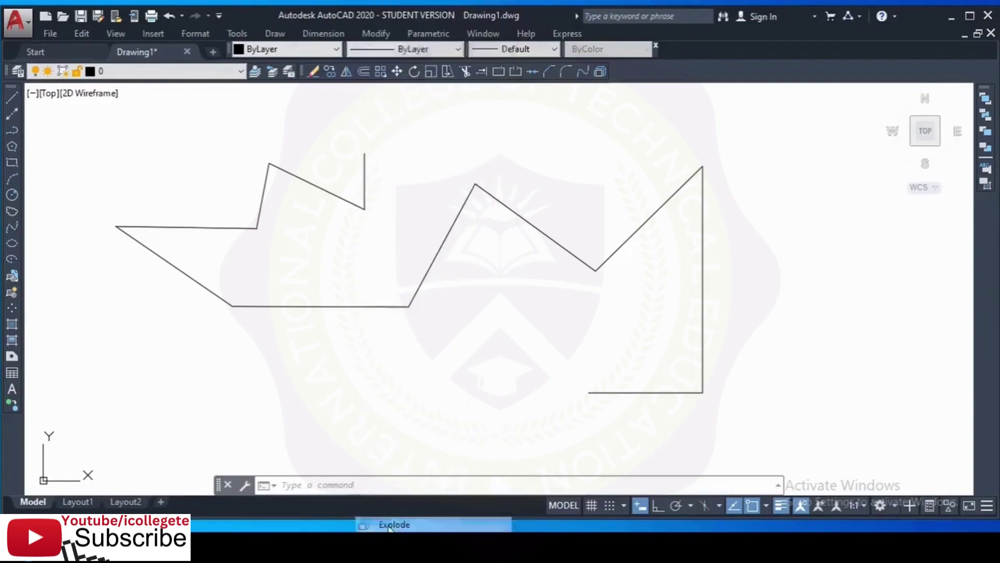
click(284, 307)
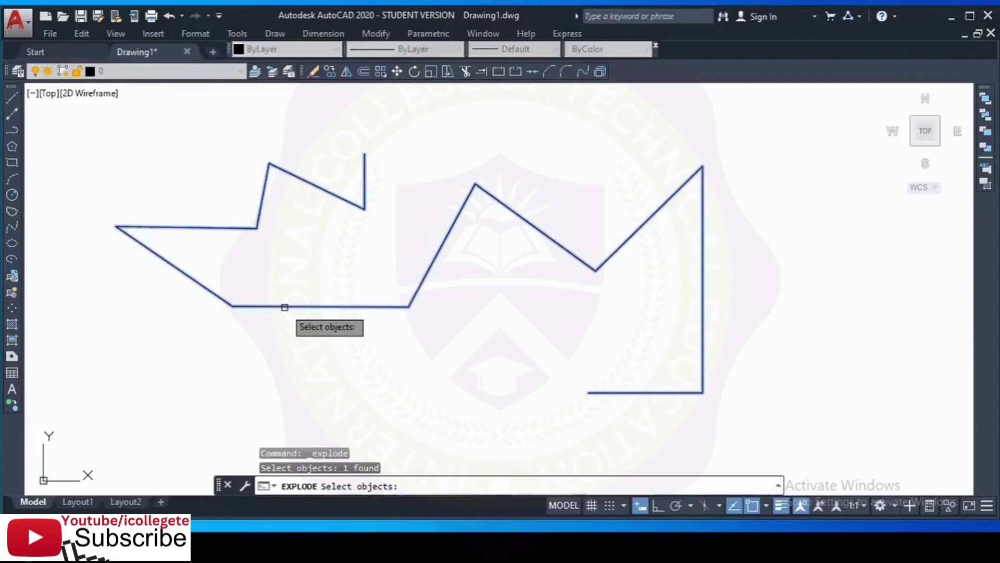
key(Return)
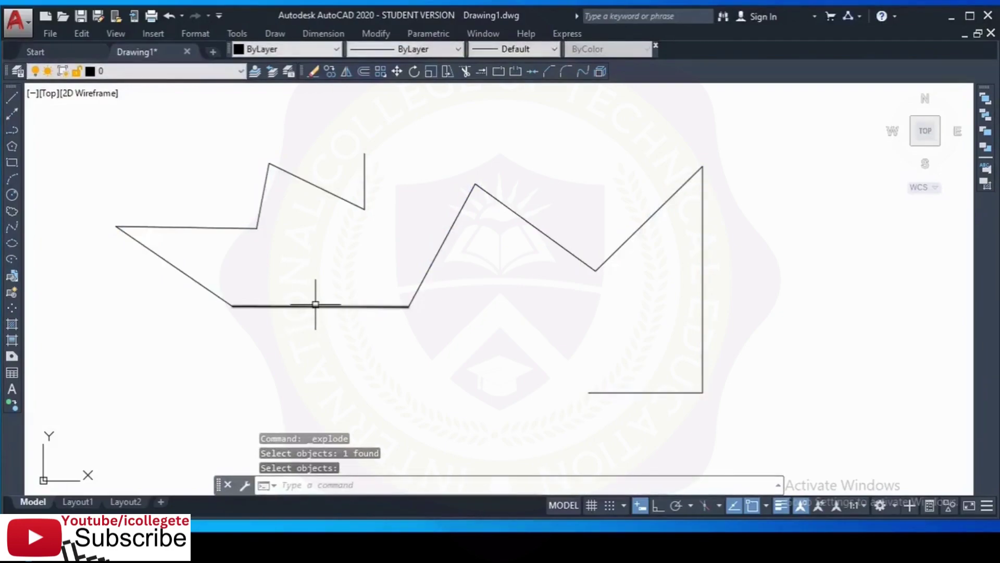
Check the exploded connecting segment and the smaller chain's first segment individually by selecting them, and clear the selection.
click(209, 286)
click(212, 227)
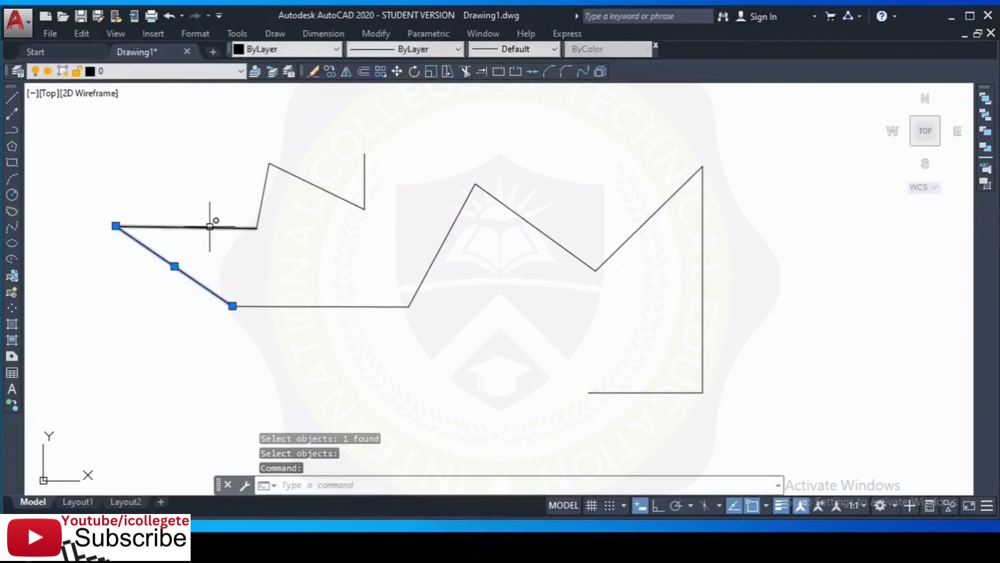
key(Escape)
key(Escape)
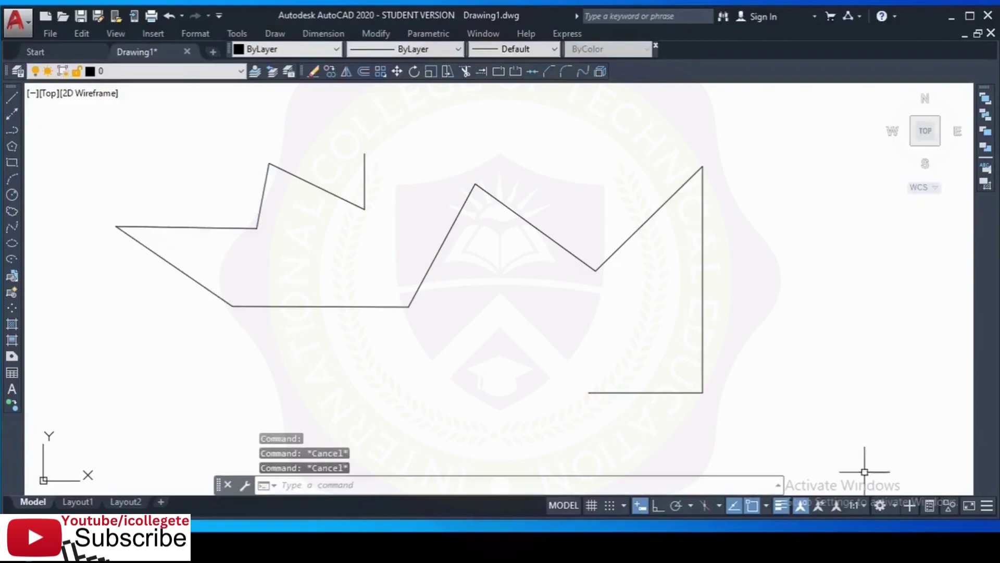
Select all the line segments with a crossing window and join them into one polyline using alias J.
click(796, 399)
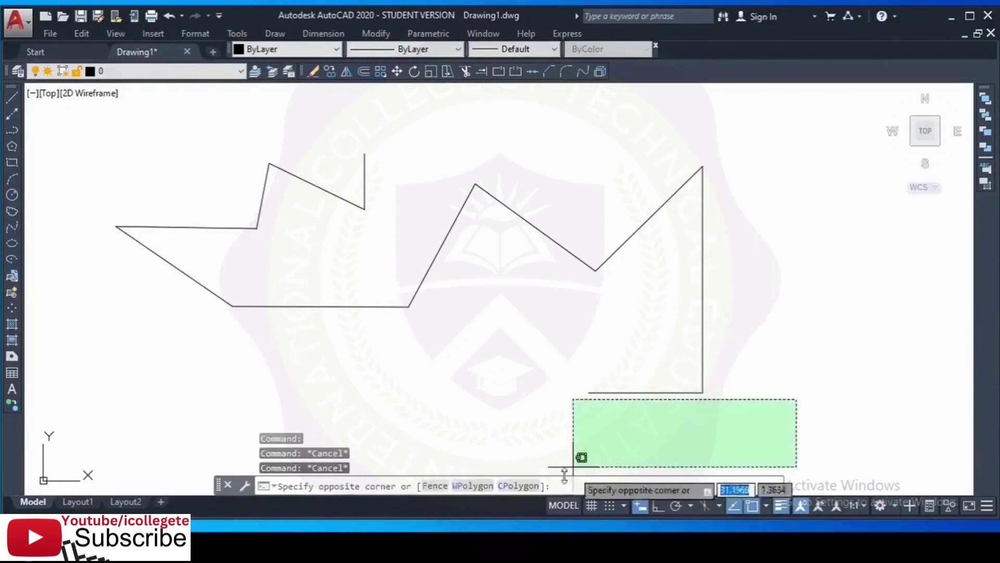
click(106, 118)
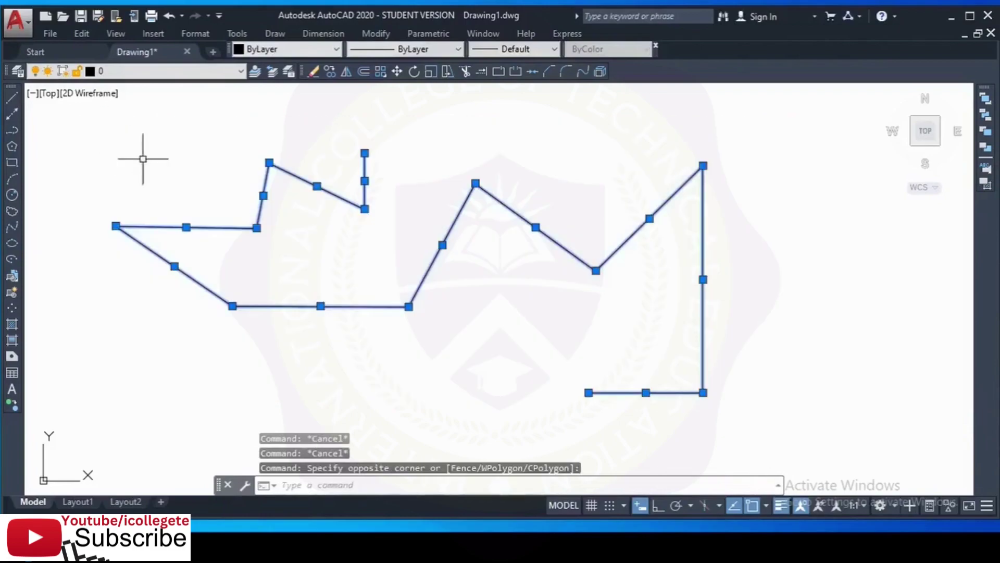
text(J)
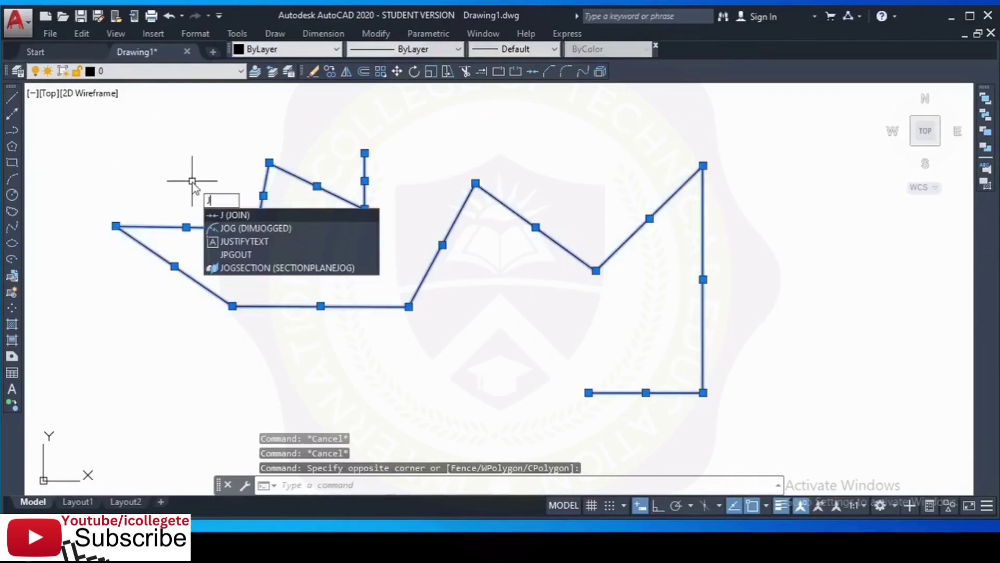
key(Return)
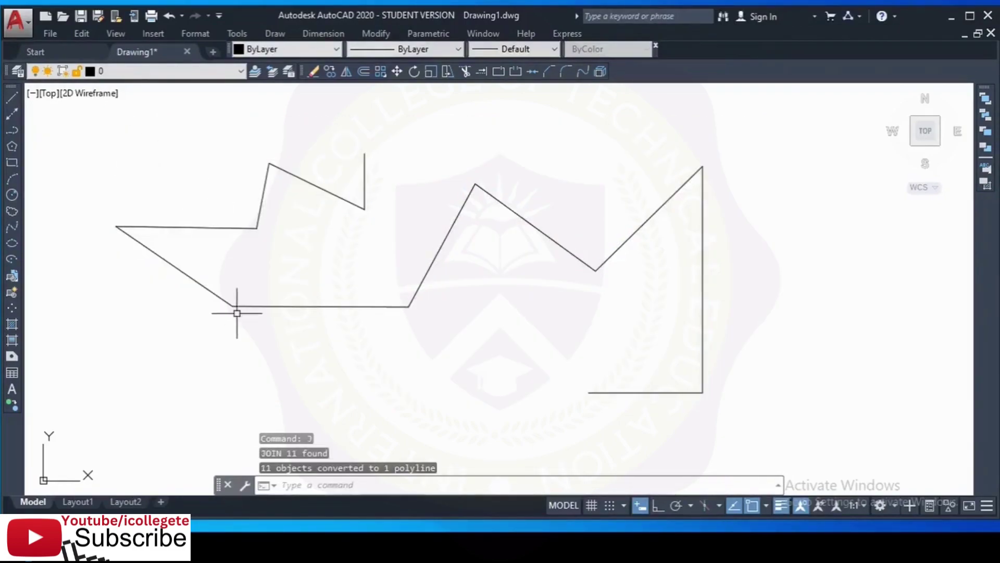
Check the rejoined polyline as a single object by picking it and by crossing-window selection, clearing the selection each time.
click(238, 307)
key(Escape)
key(Escape)
key(Escape)
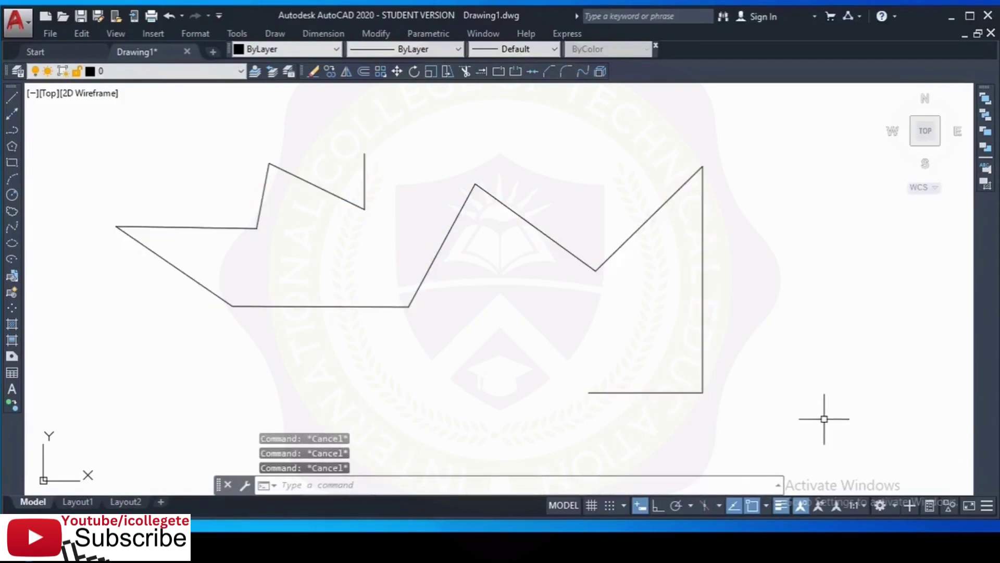
click(823, 190)
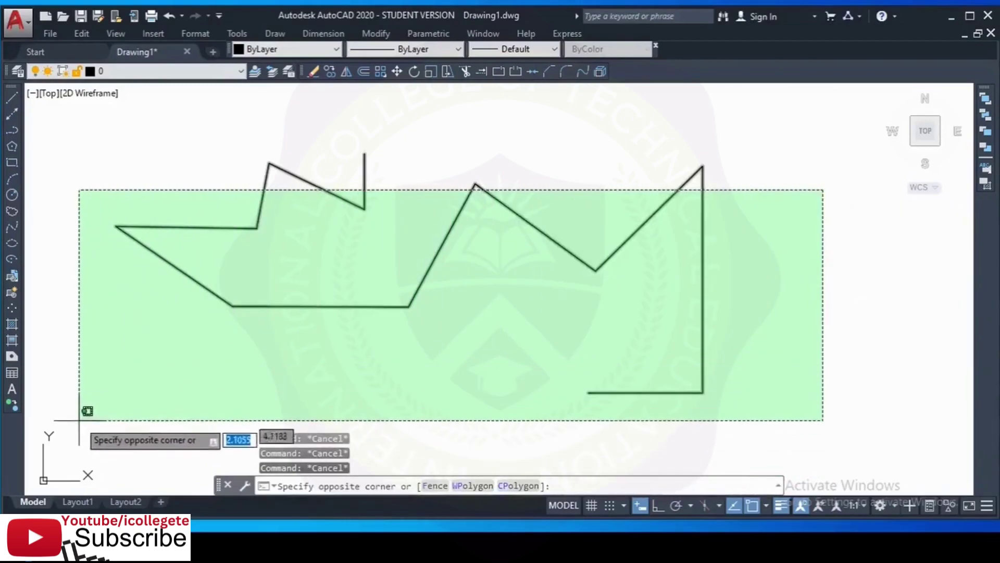
click(80, 423)
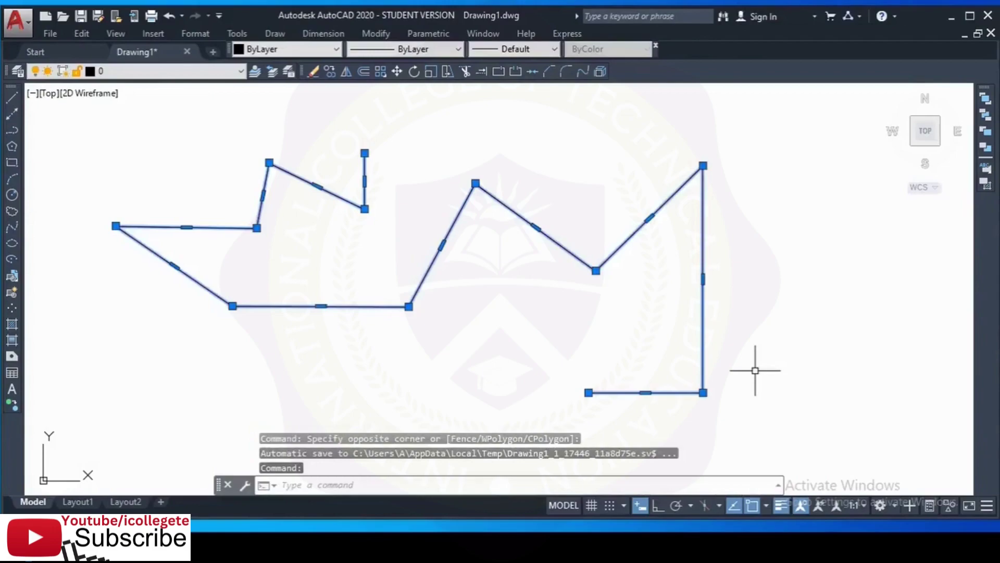
key(Escape)
key(Escape)
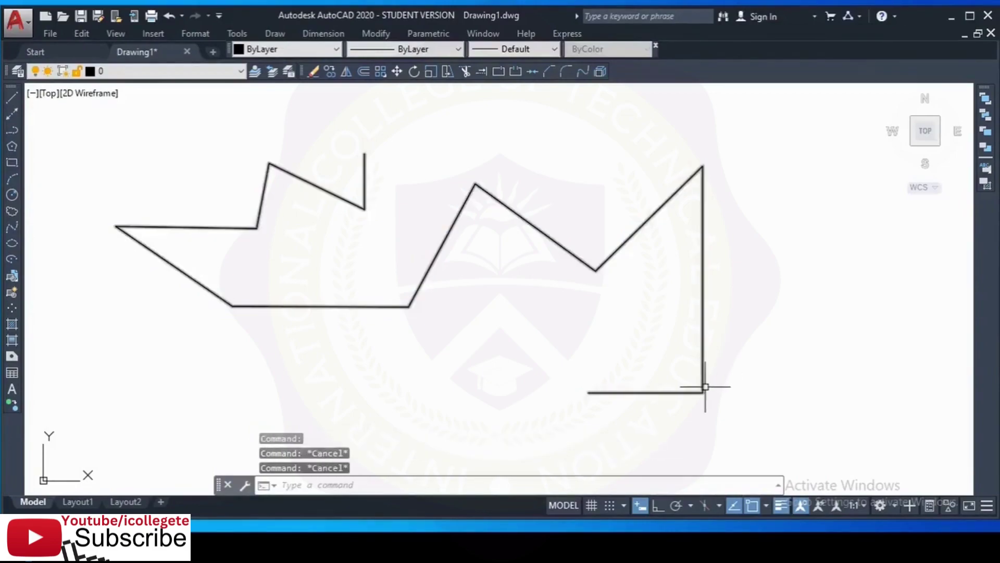
Select the rejoined polyline and break it into separate segments with the EXPLODE command.
click(704, 393)
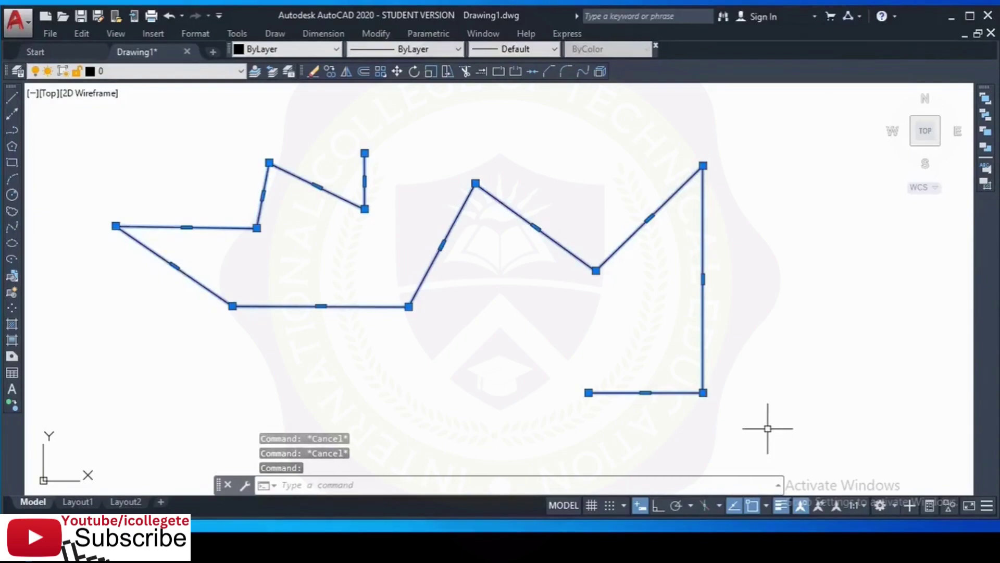
text(EXP)
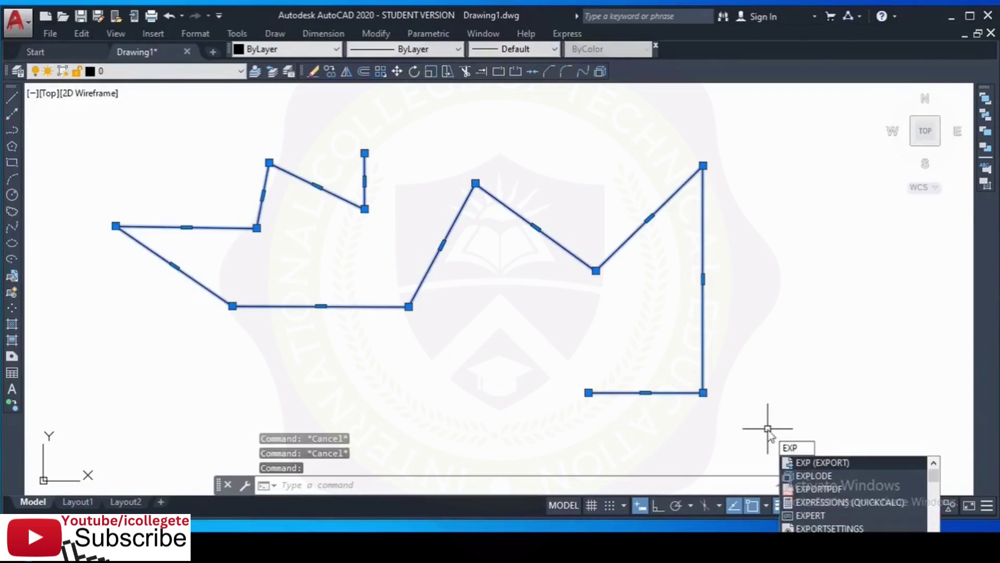
click(820, 475)
Check that the larger chain's segments, the connecting line and the smaller chain's first segment are separate by selecting them, and clear the selection.
click(692, 393)
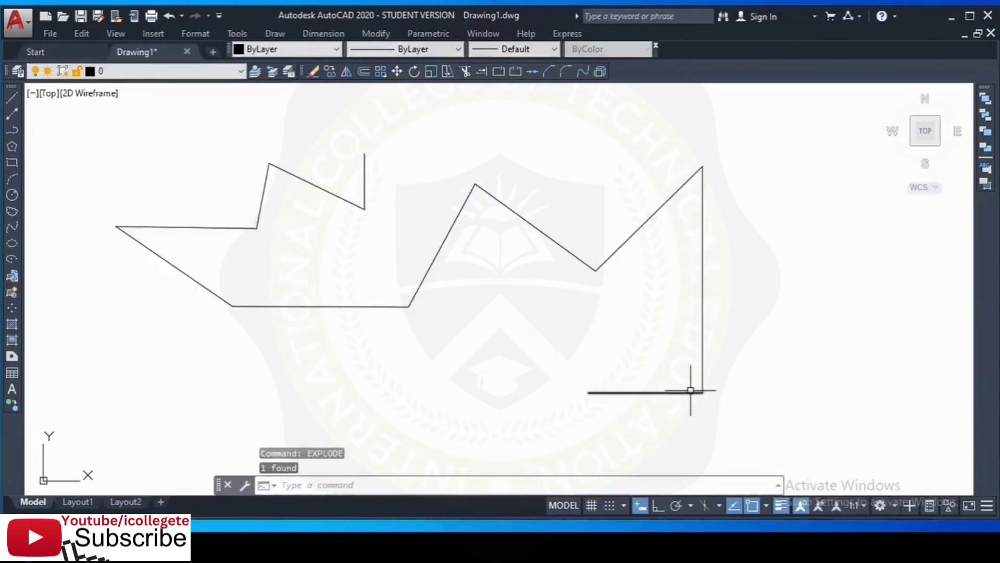
click(701, 340)
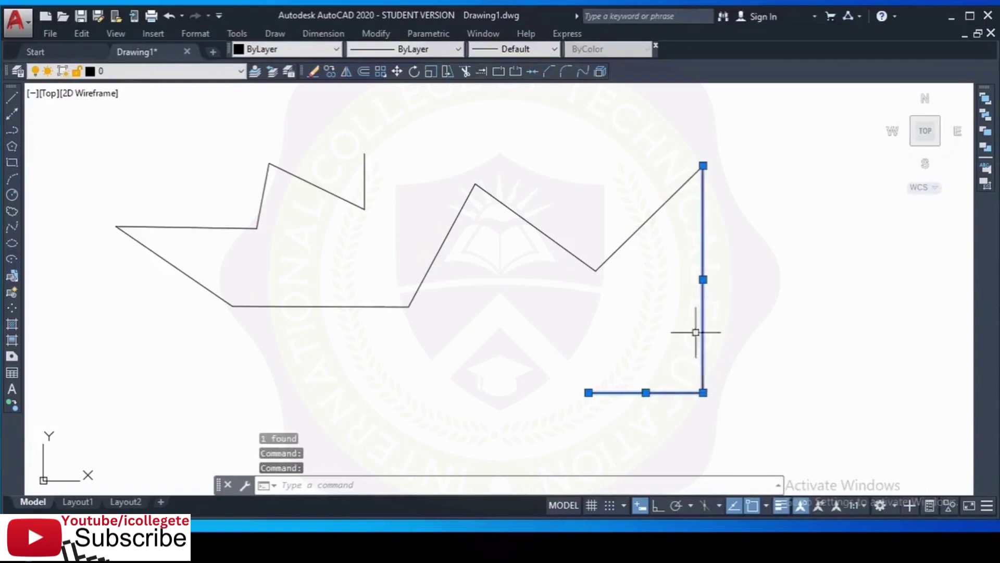
click(631, 234)
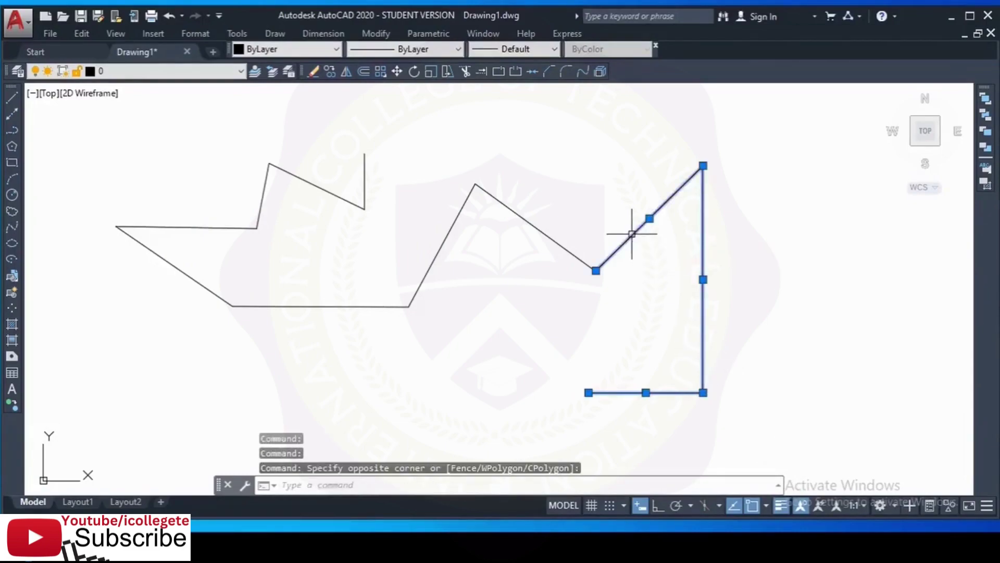
click(575, 255)
click(433, 265)
click(339, 307)
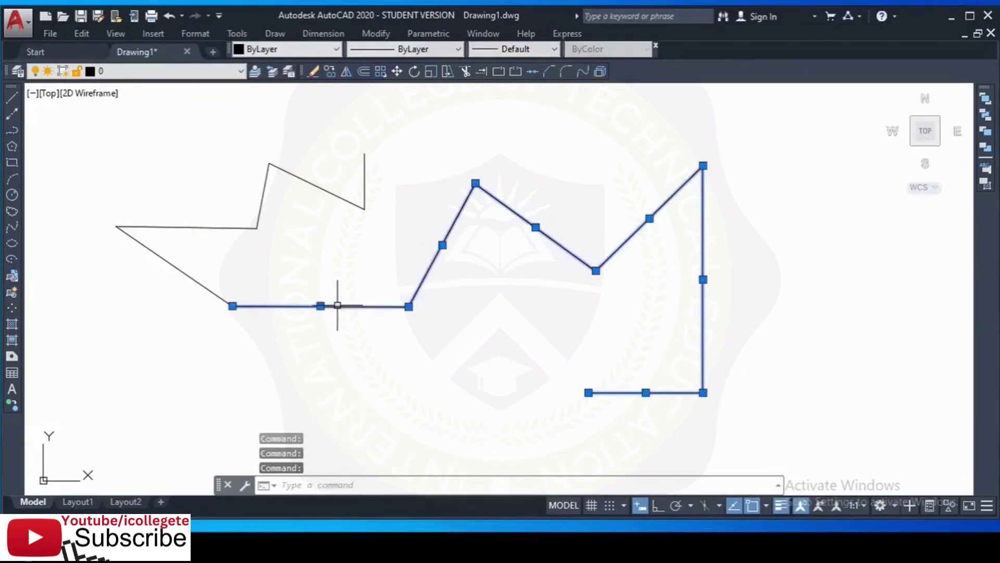
key(Escape)
key(Escape)
click(184, 264)
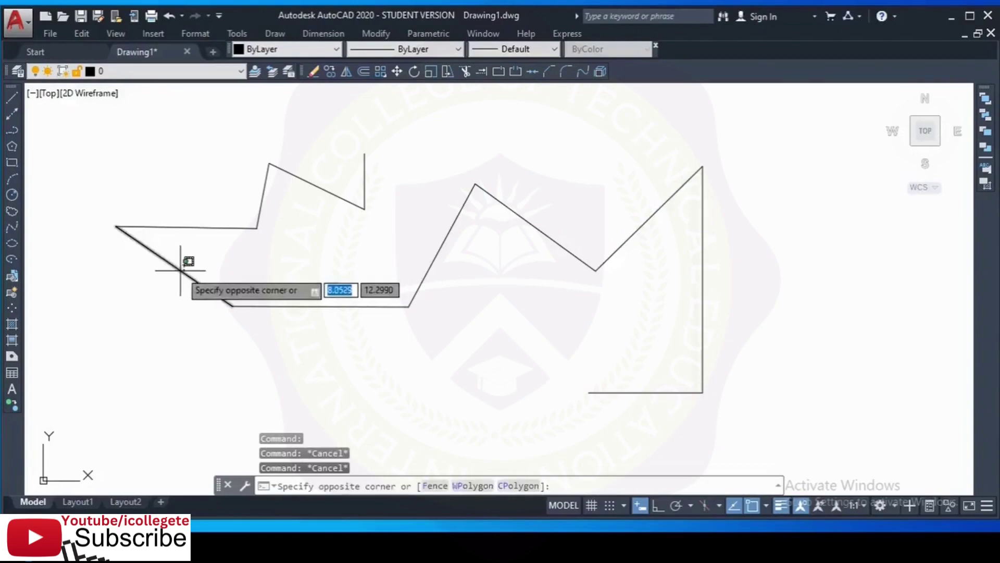
click(186, 228)
key(Escape)
key(Escape)
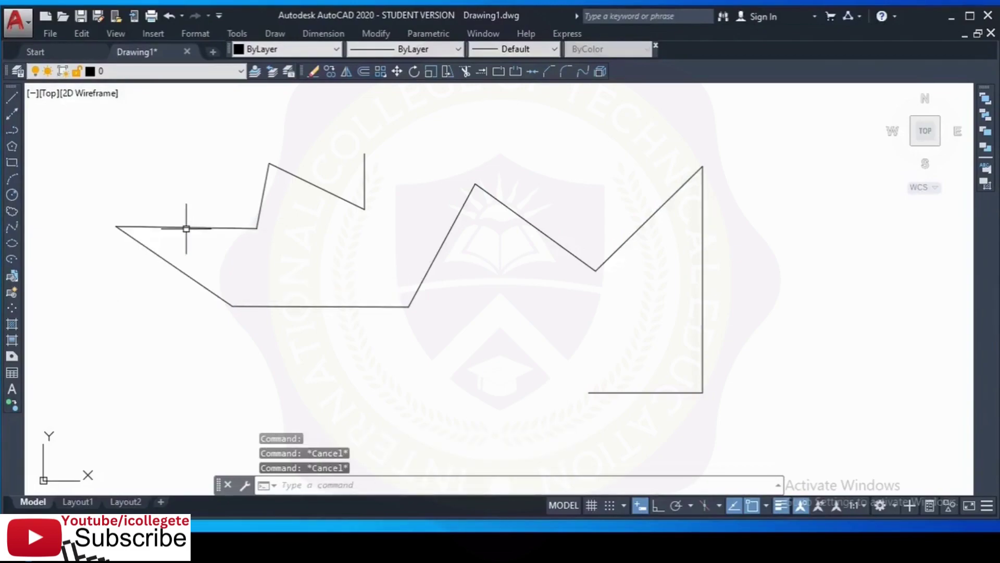